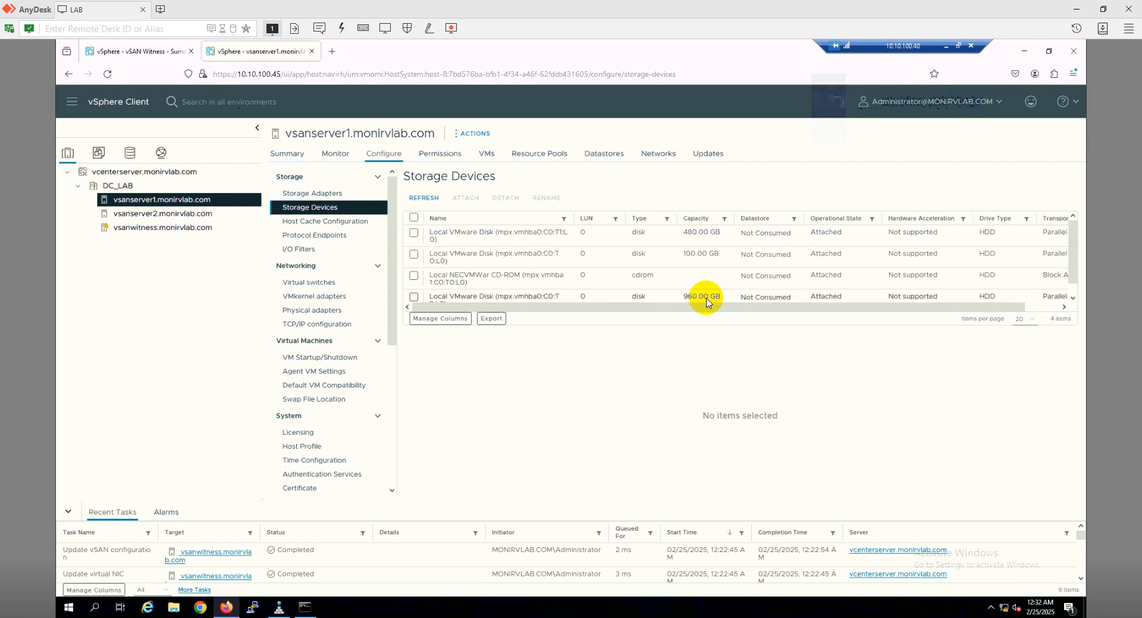
Examine the storage devices of the hosts vsanserver2, vsanwitness and vsanserver1 and compare their disk capacities.
left_click(169, 218)
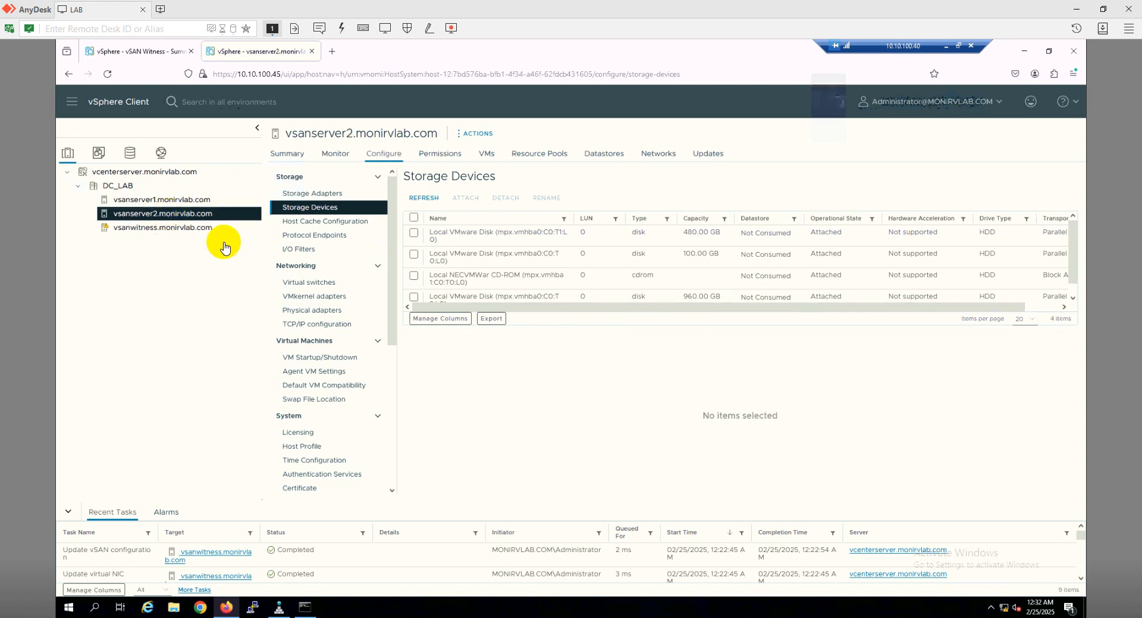
left_click(167, 231)
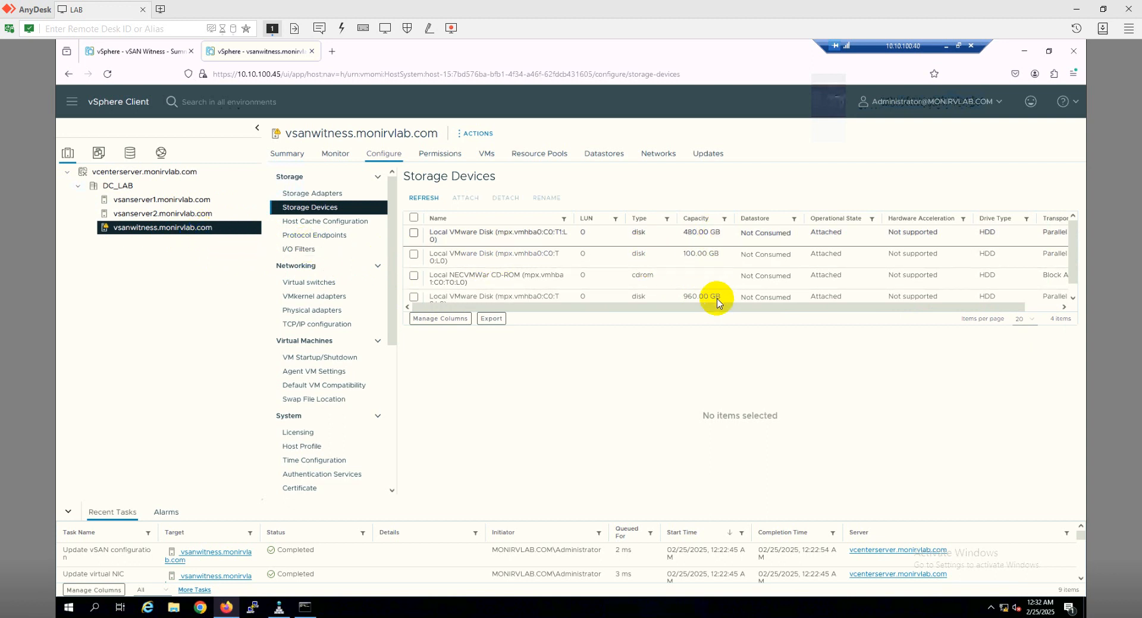
left_click(170, 200)
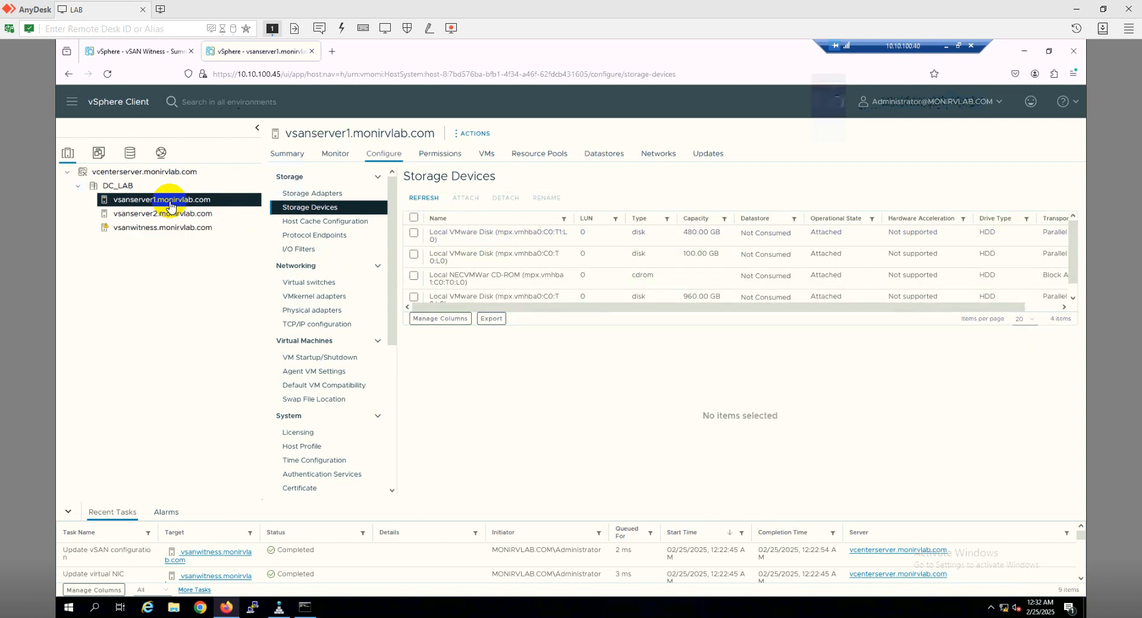
Check the enabled services of vmk0 on vsanserver1 and the virtual switches of vsanserver2 and vsanwitness.
left_click(272, 156)
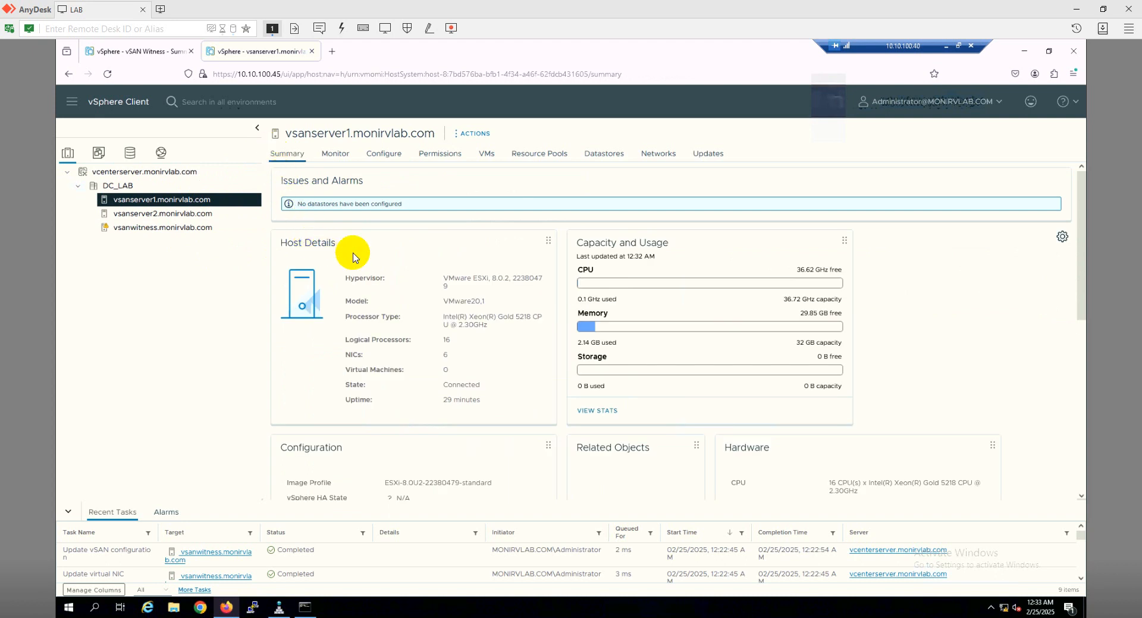
left_click(386, 156)
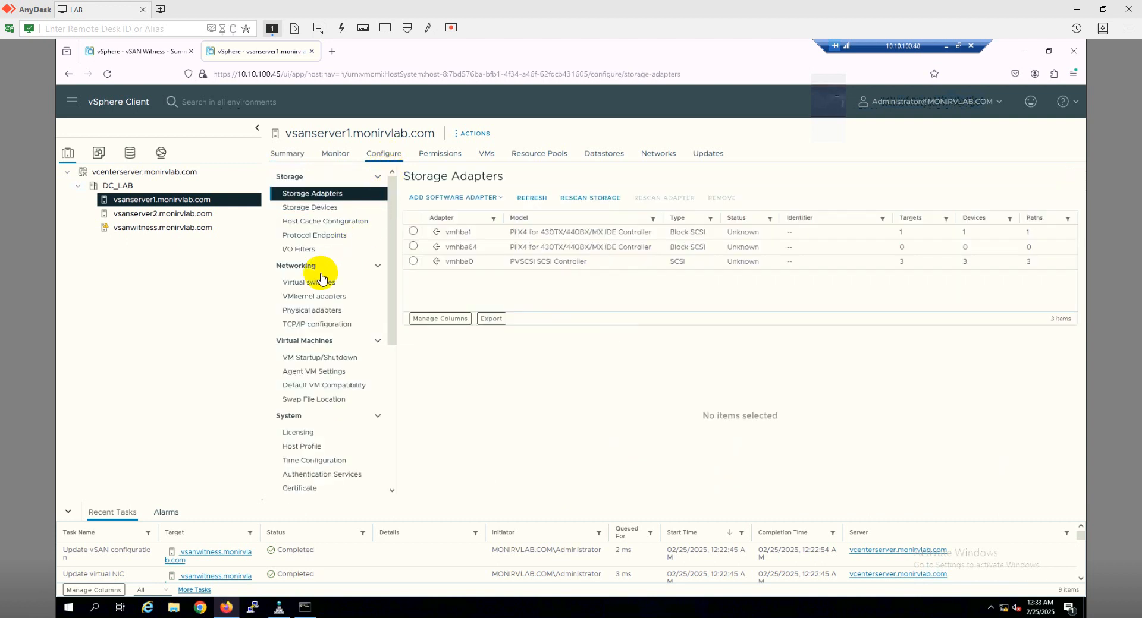
left_click(315, 285)
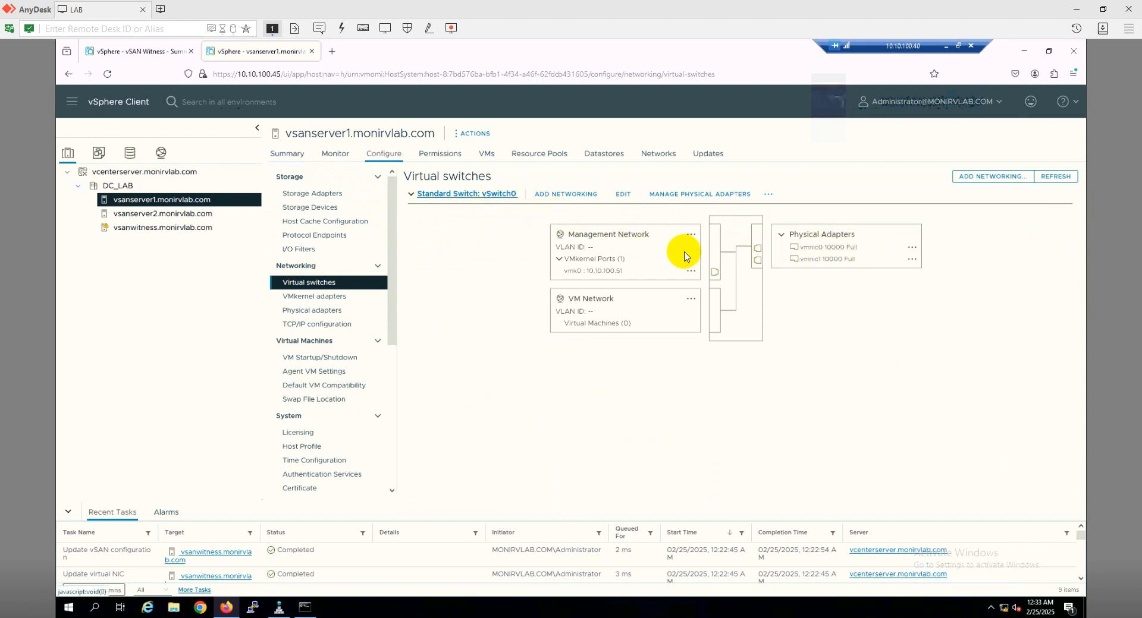
left_click(691, 272)
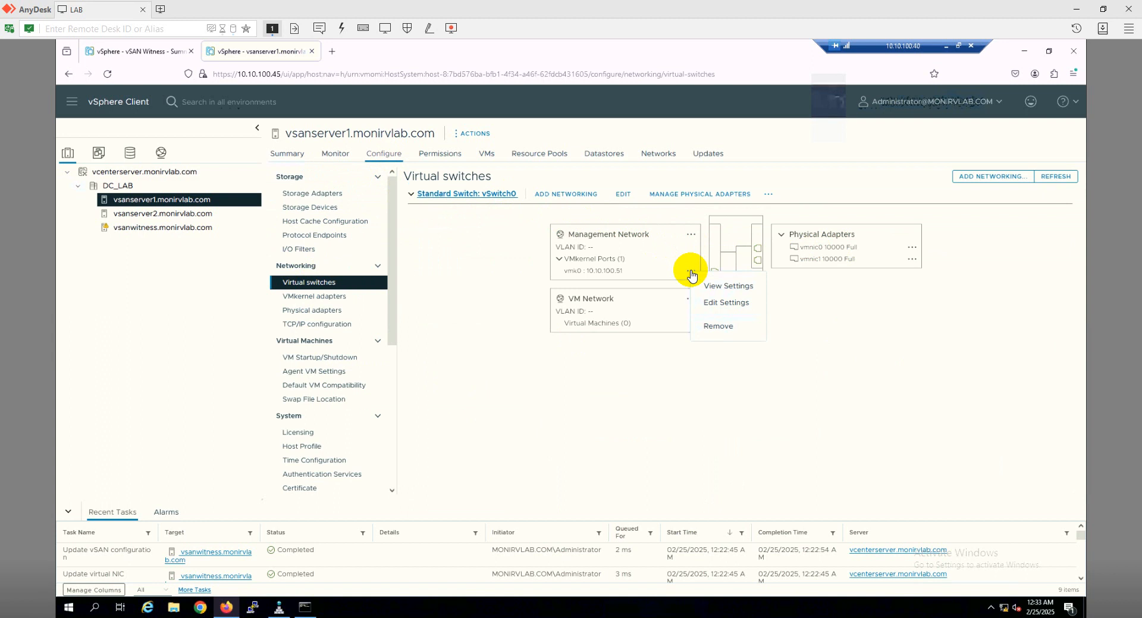
left_click(712, 306)
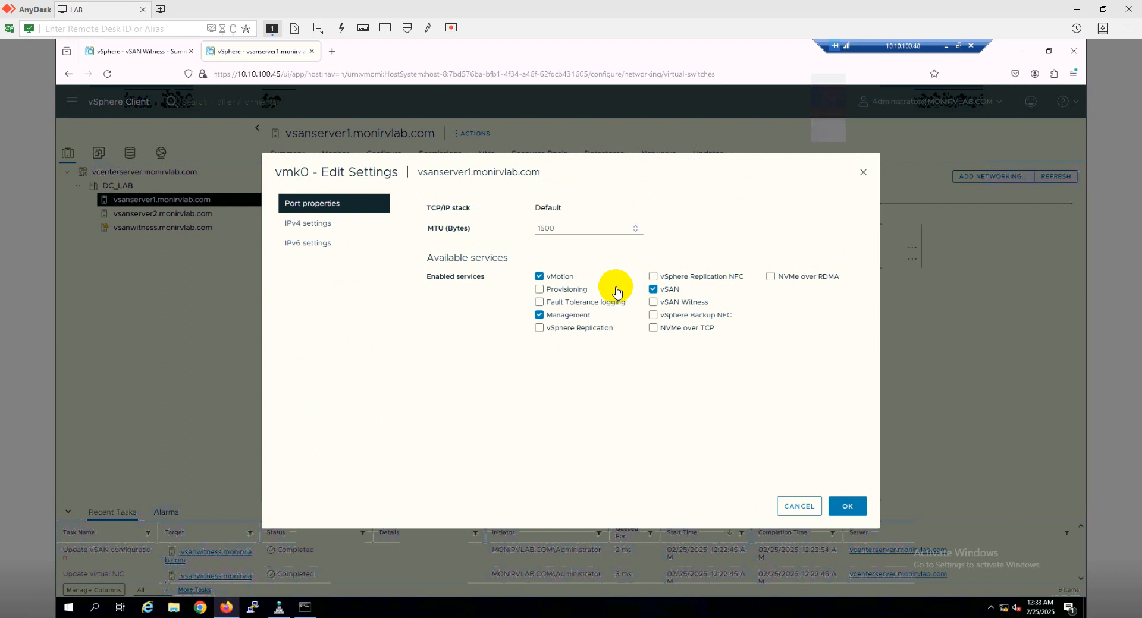
left_click(540, 276)
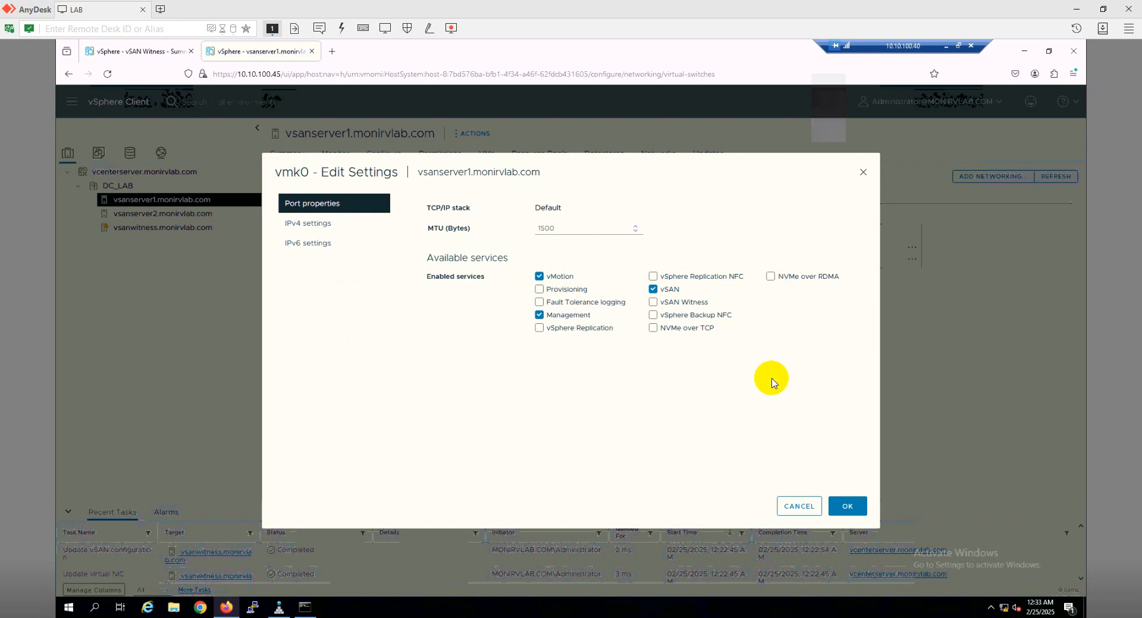
left_click(800, 506)
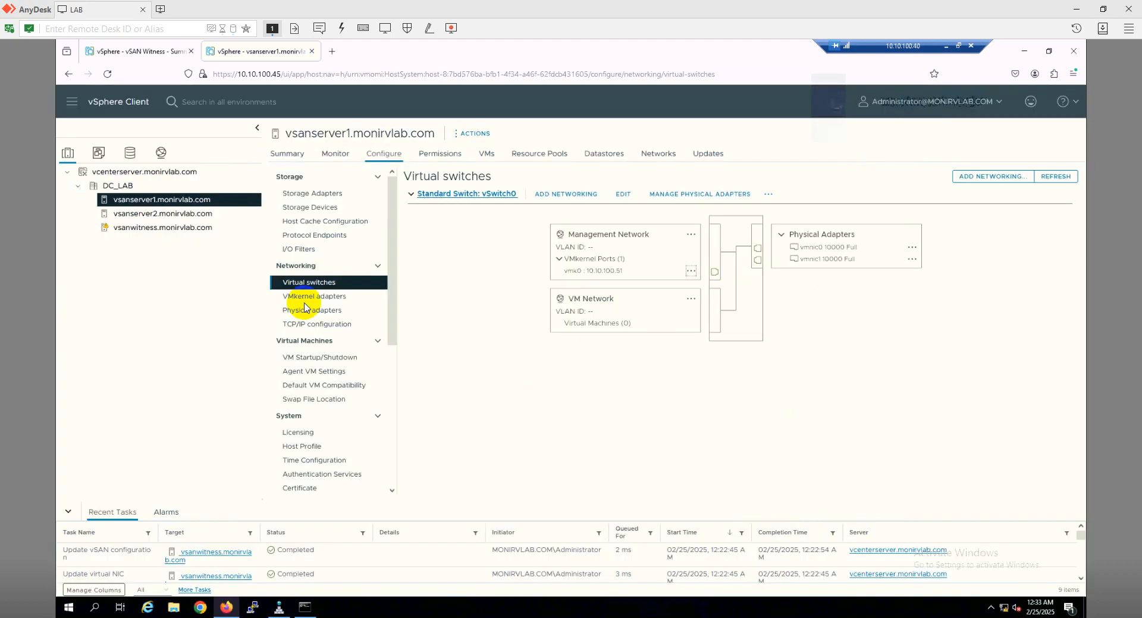
left_click(199, 220)
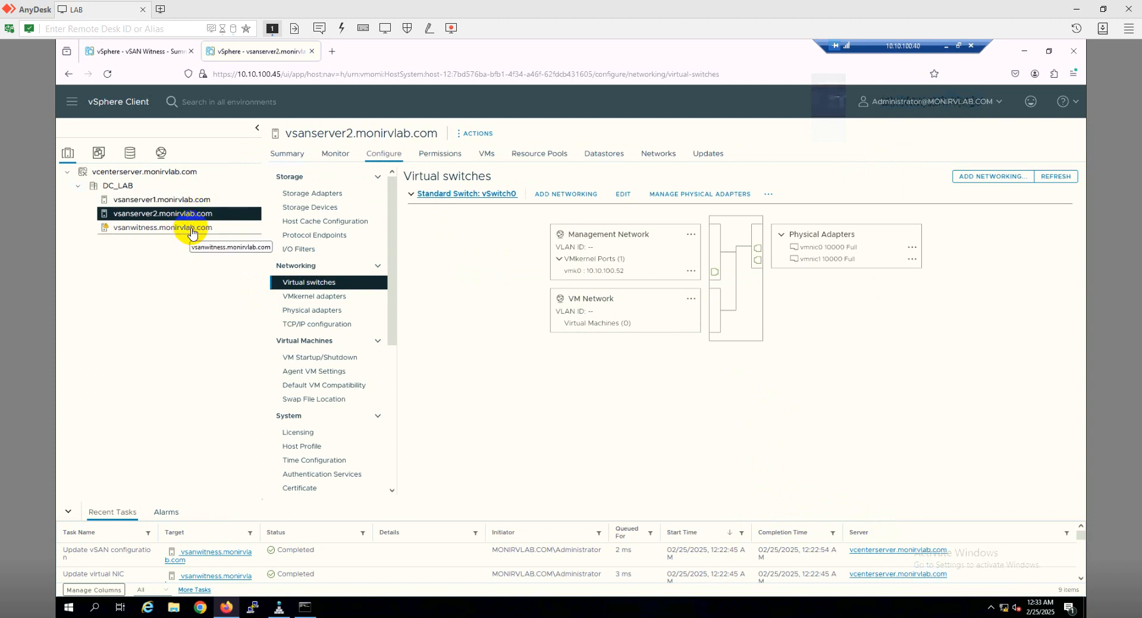
left_click(217, 233)
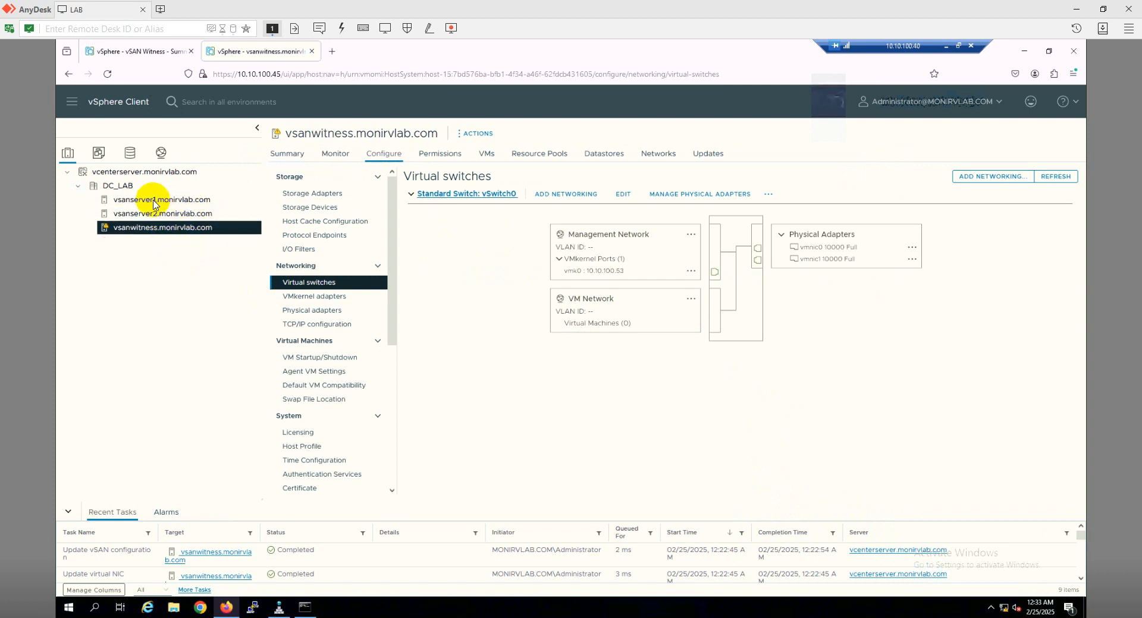
Start a new cluster in the DC_LAB datacenter and name it VSAN_CLS.
left_click(132, 188)
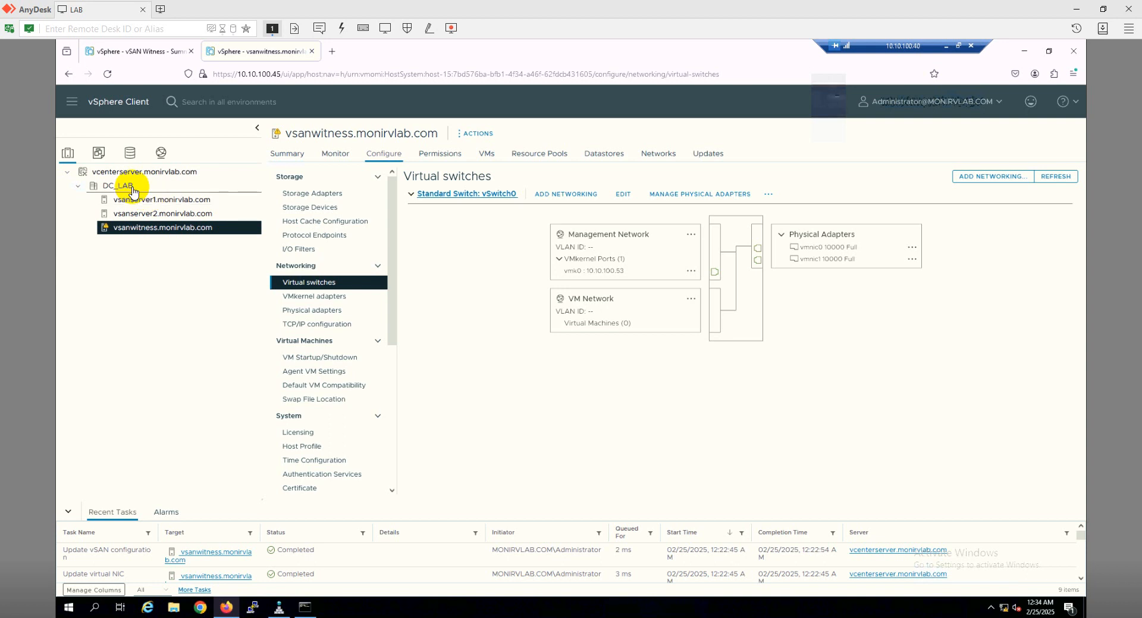
right_click(132, 187)
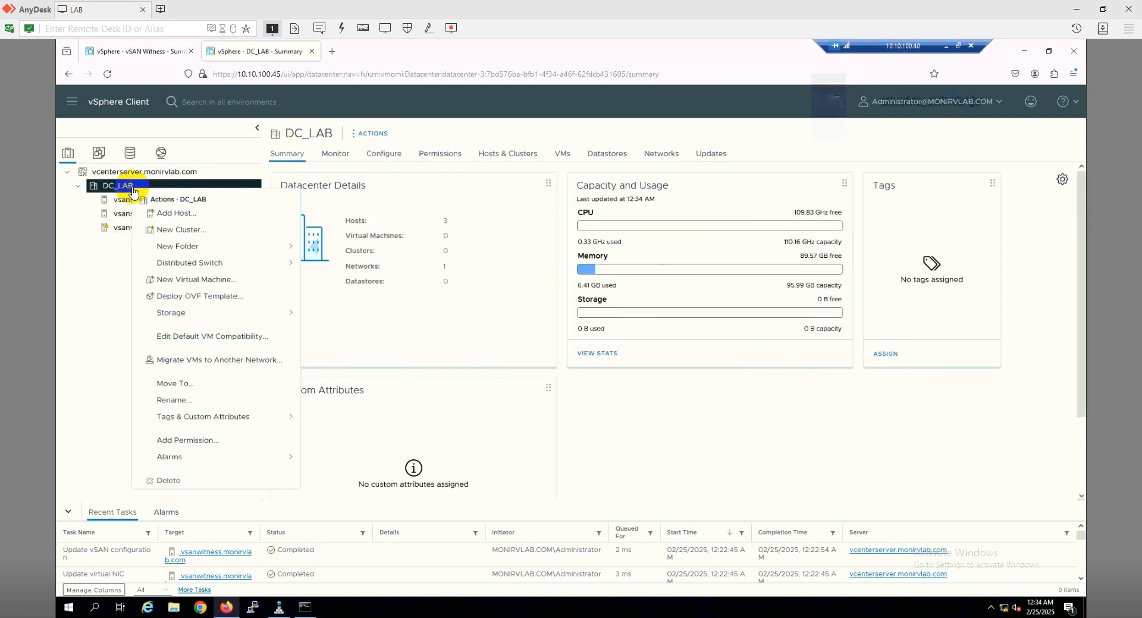
left_click(196, 231)
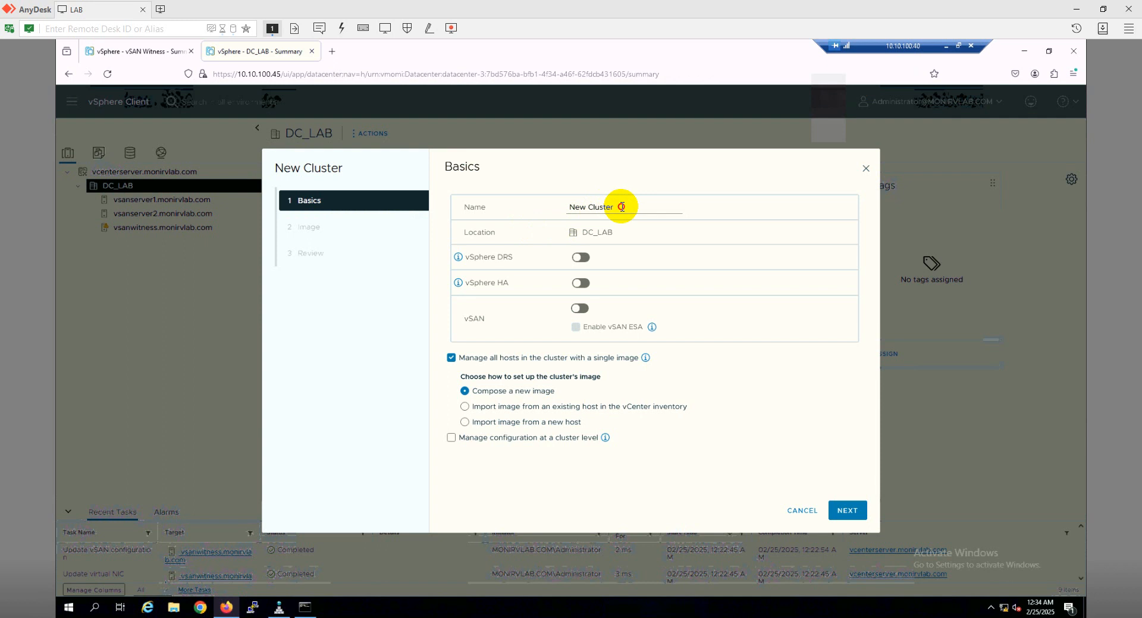
left_click(524, 204)
key("ctrl+a")
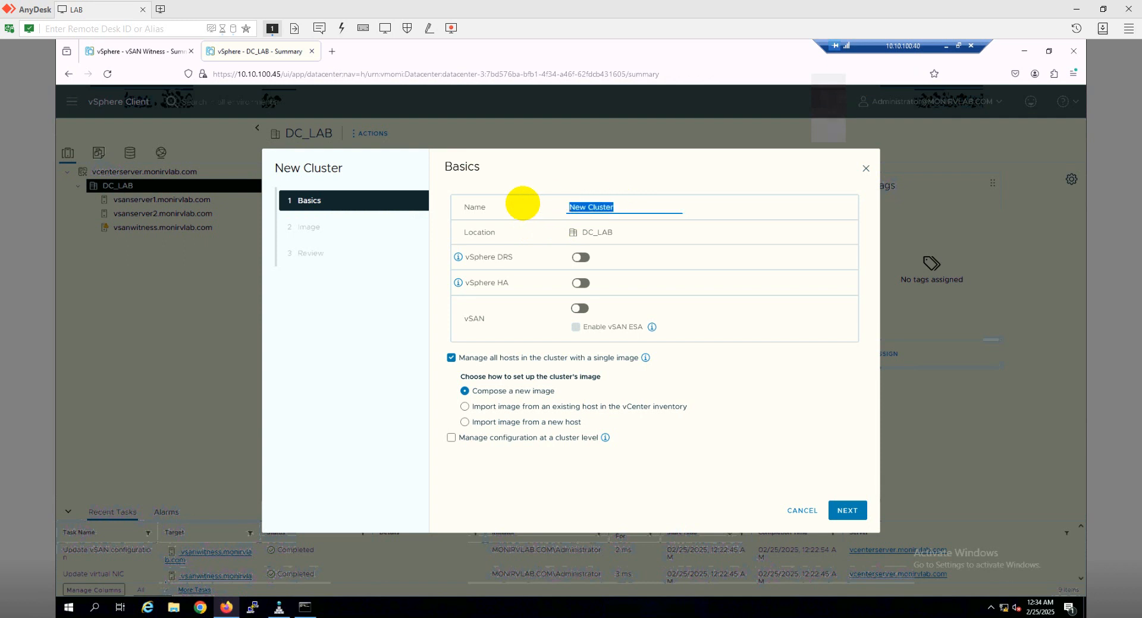
type("vs")
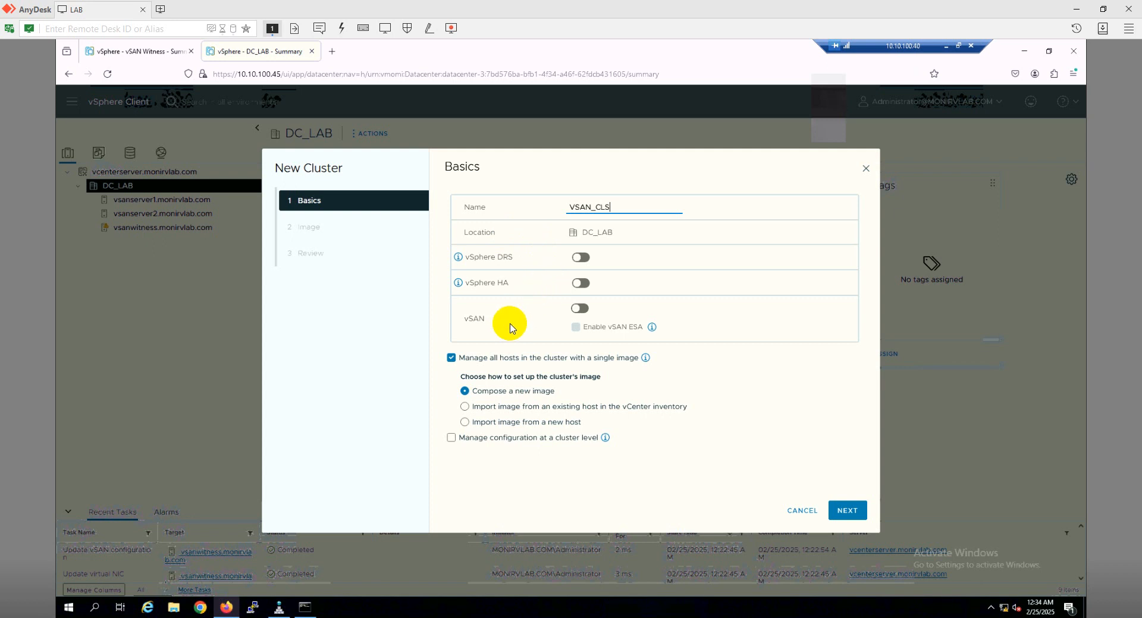
Enable vSAN without vSAN ESA, turn off managing all hosts with a single image, and create the cluster.
left_click(582, 310)
left_click(582, 311)
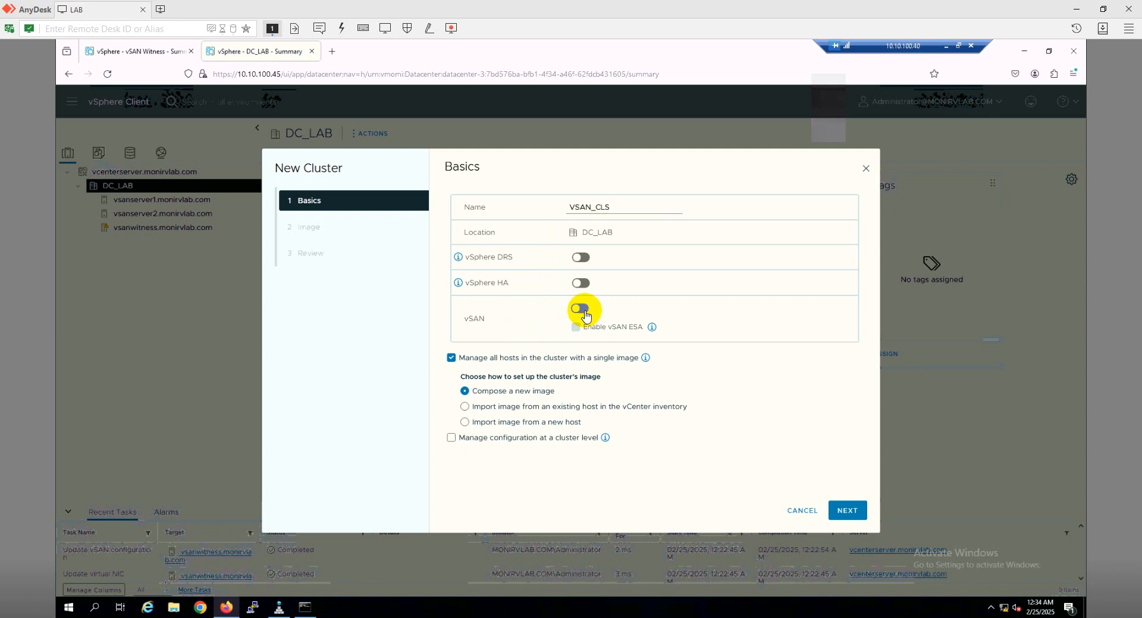
left_click(583, 311)
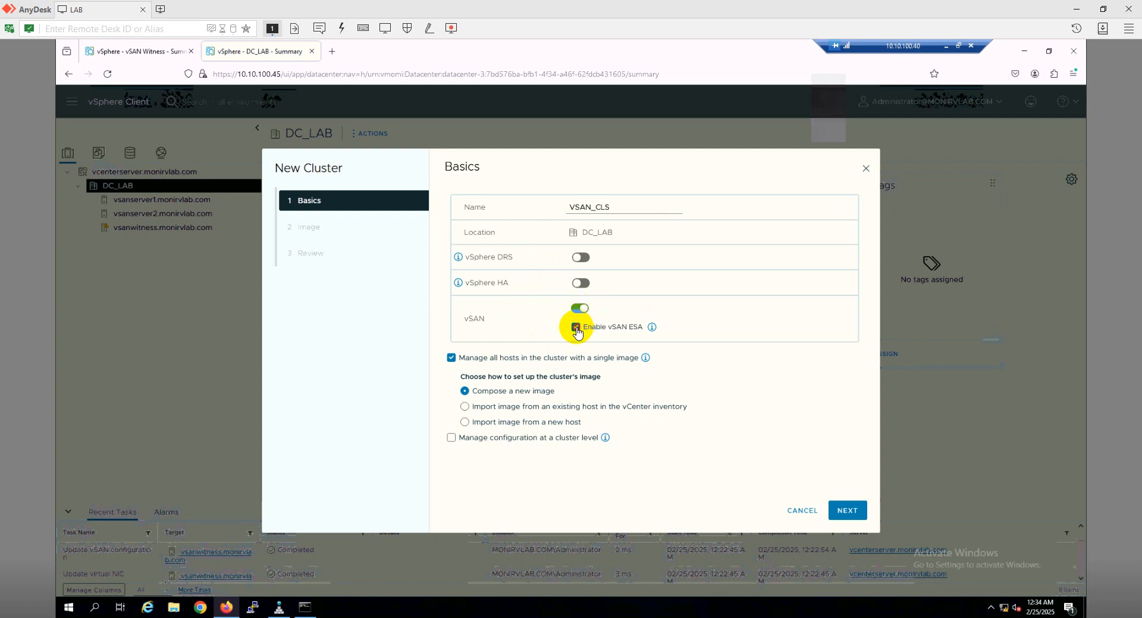
left_click(575, 328)
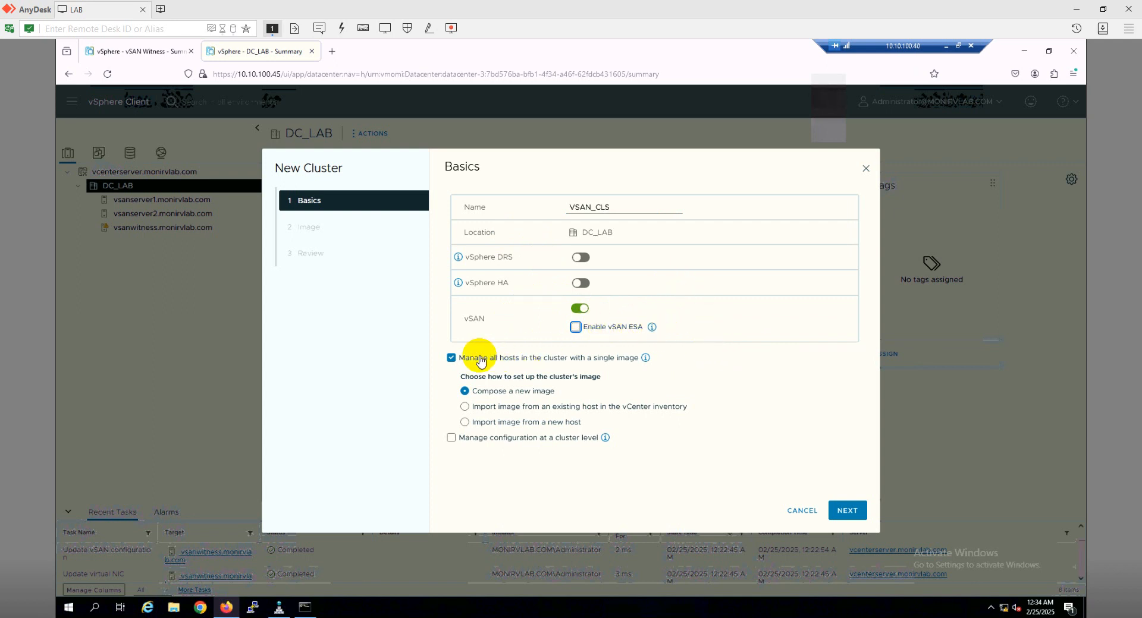
left_click(451, 359)
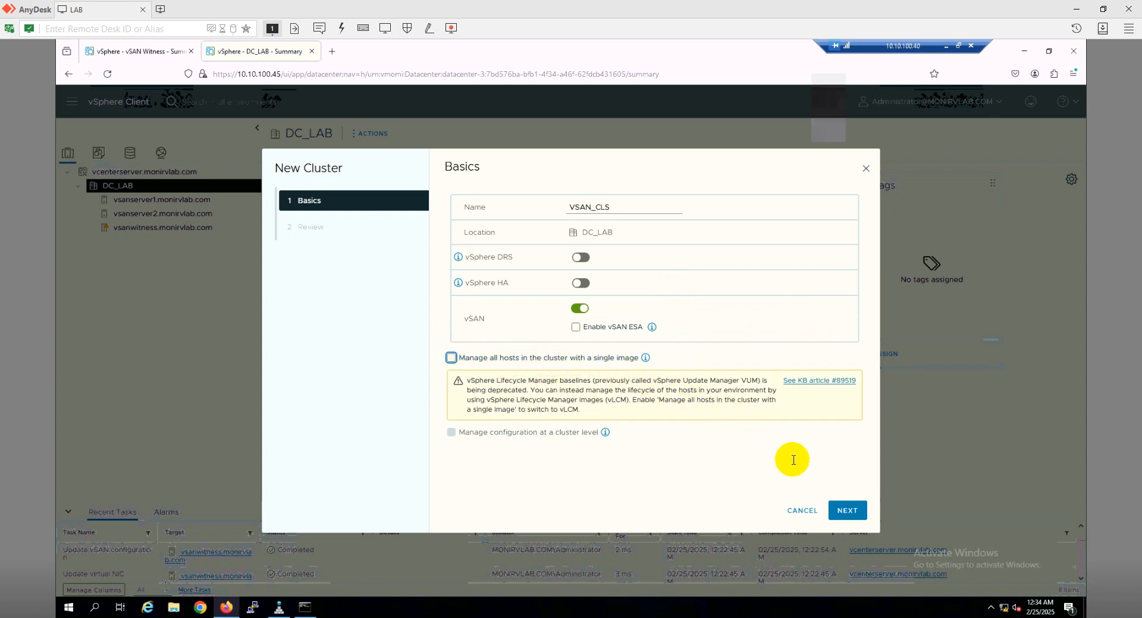
left_click(857, 512)
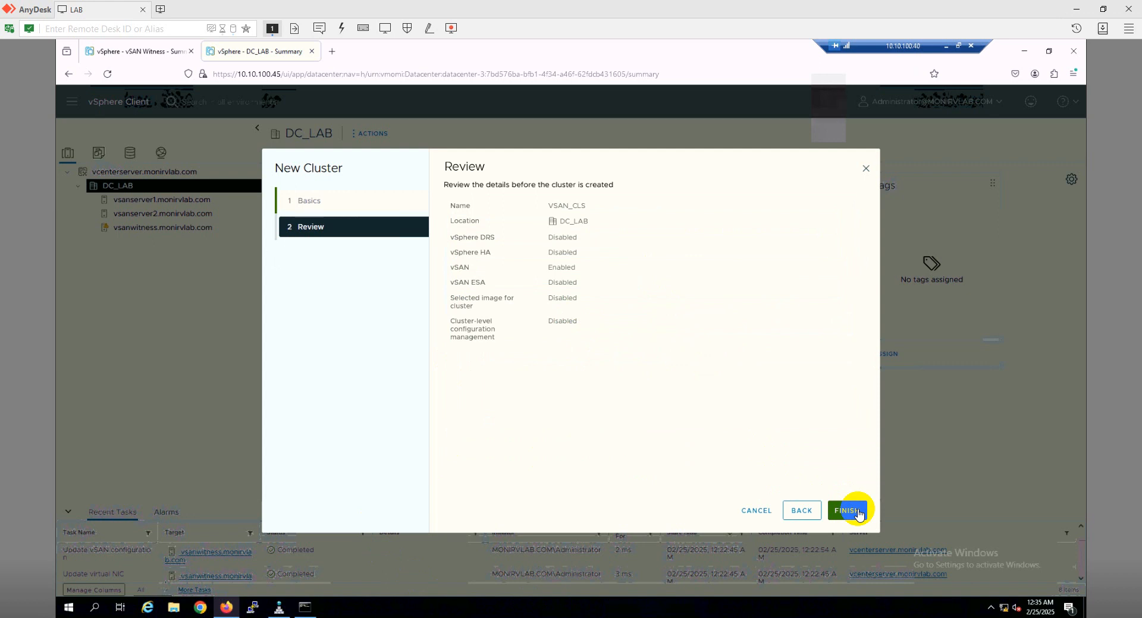
left_click(847, 511)
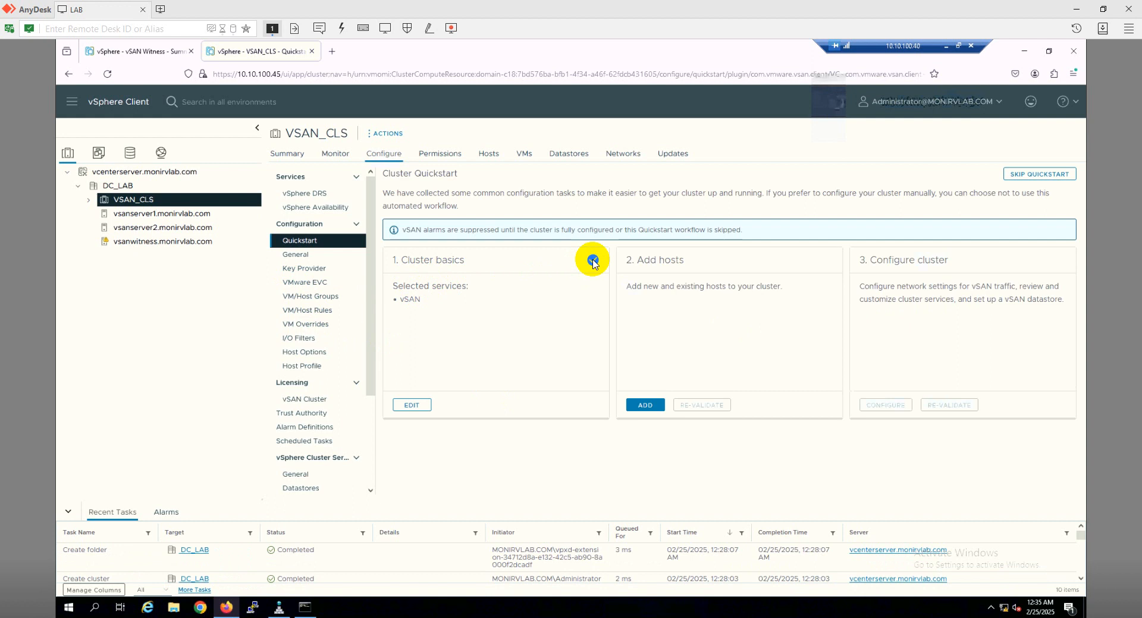
double_click(410, 299)
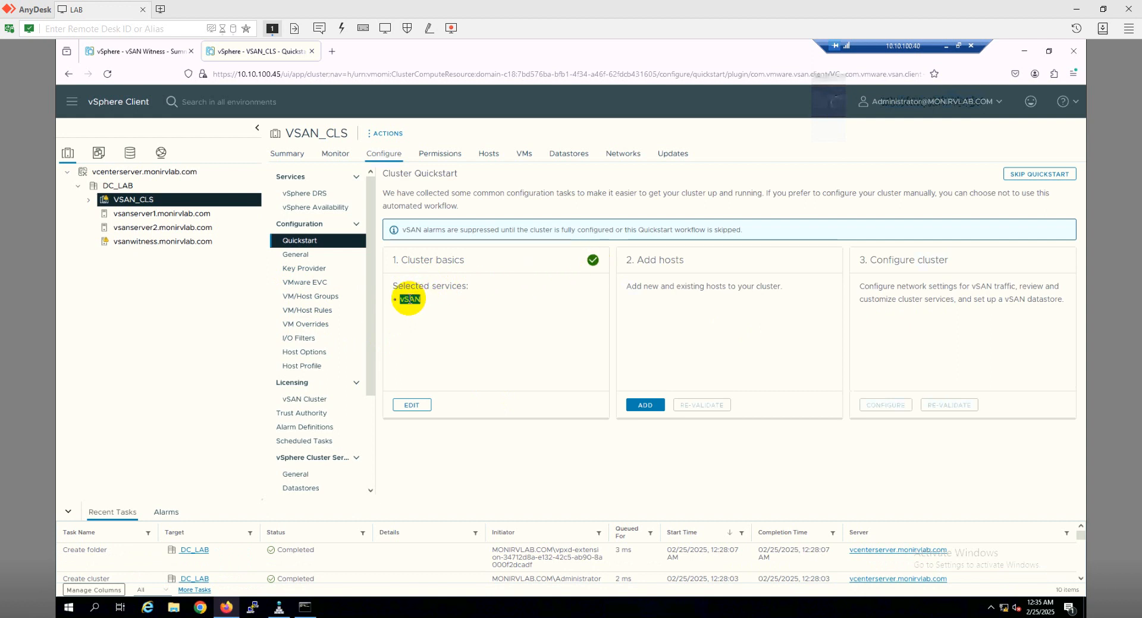
left_click(452, 310)
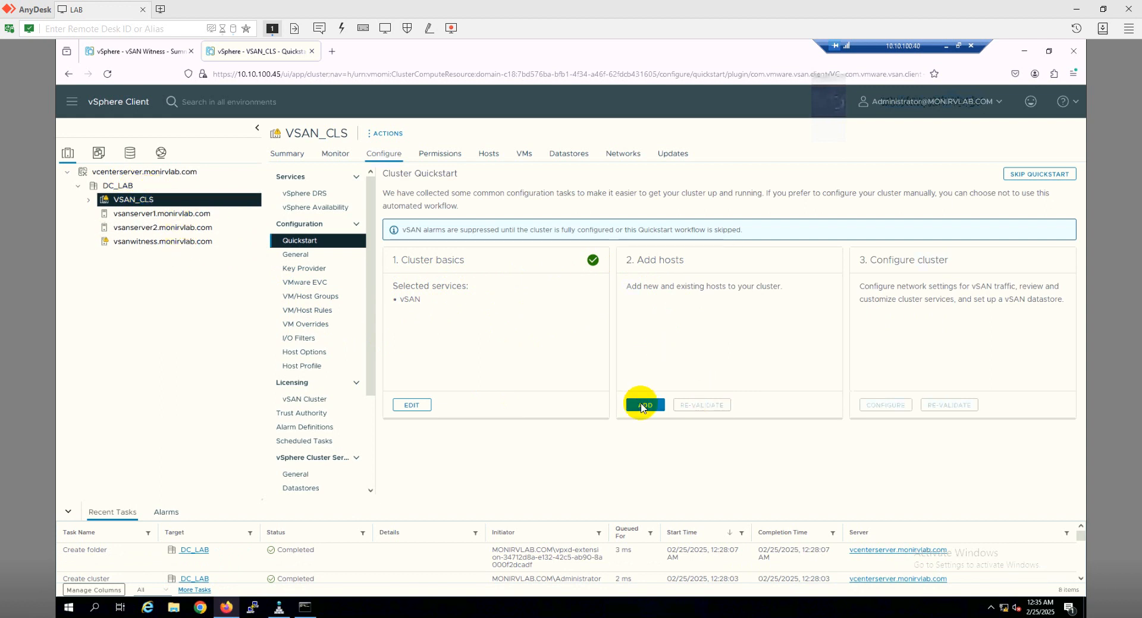
Add the existing hosts vsanserver1 and vsanserver2 to the VSAN_CLS cluster, leaving out vsanwitness.
left_click(643, 407)
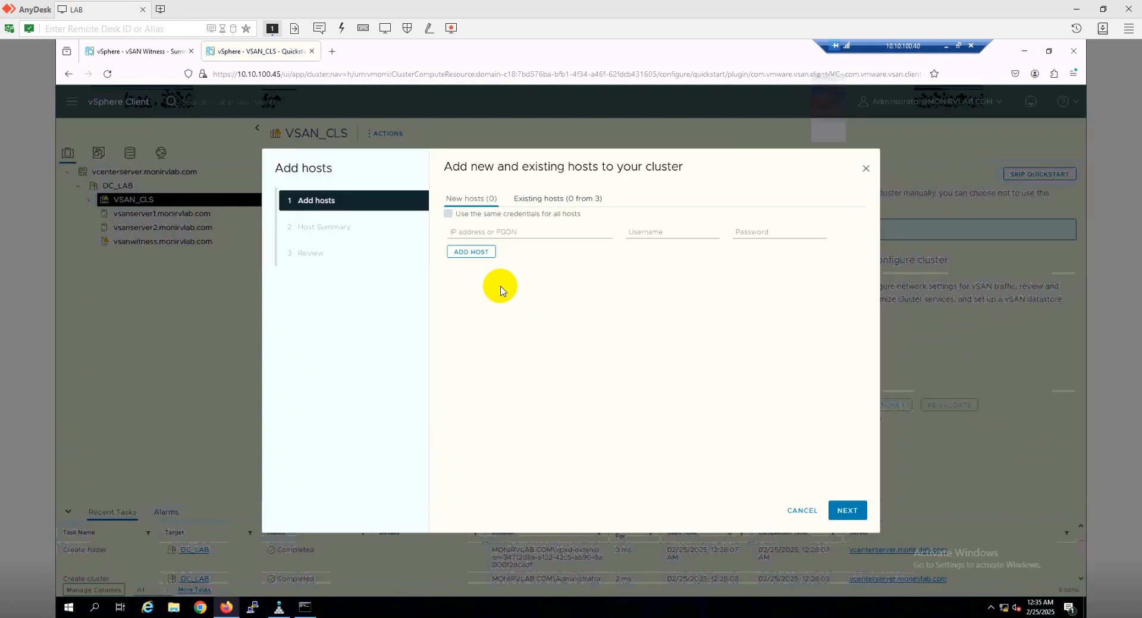
left_click(478, 253)
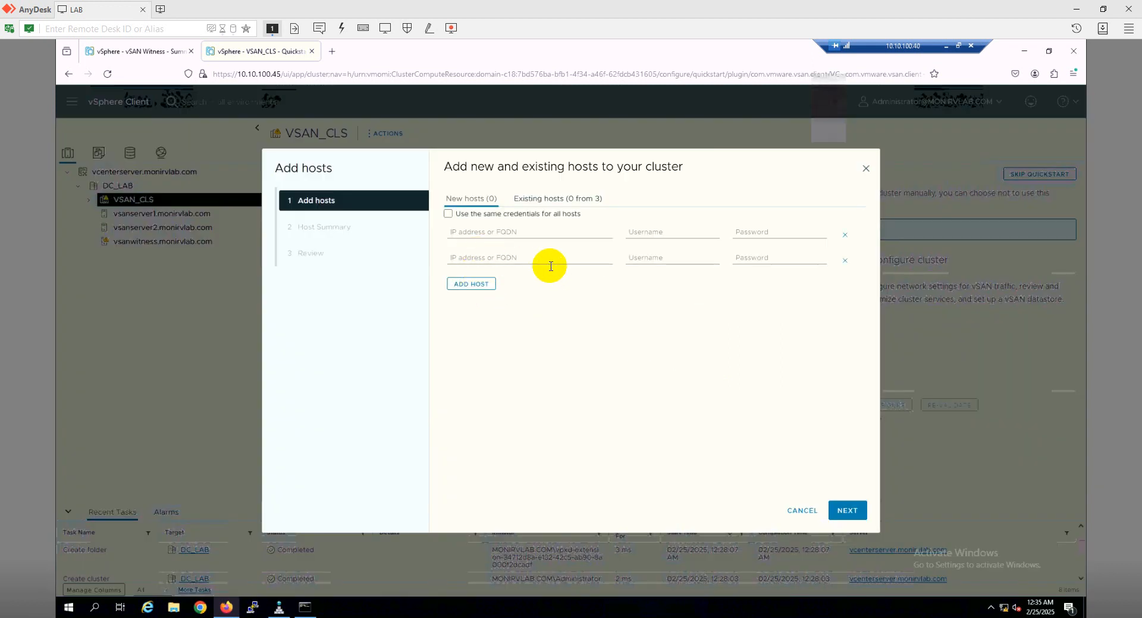
left_click(847, 264)
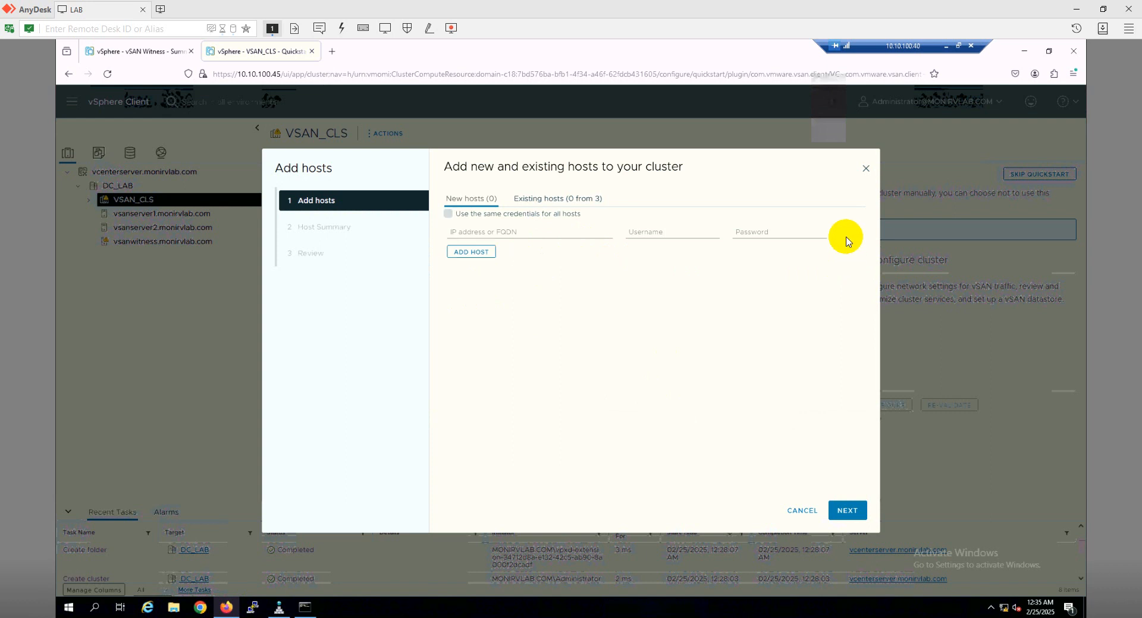
left_click(550, 205)
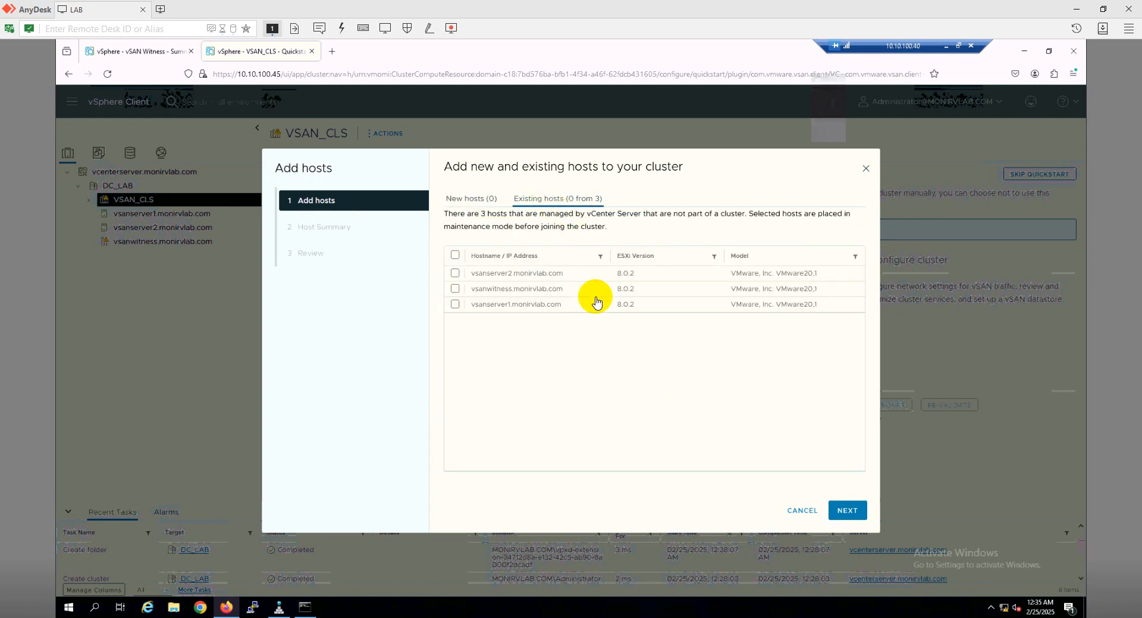
left_click(454, 306)
left_click(456, 274)
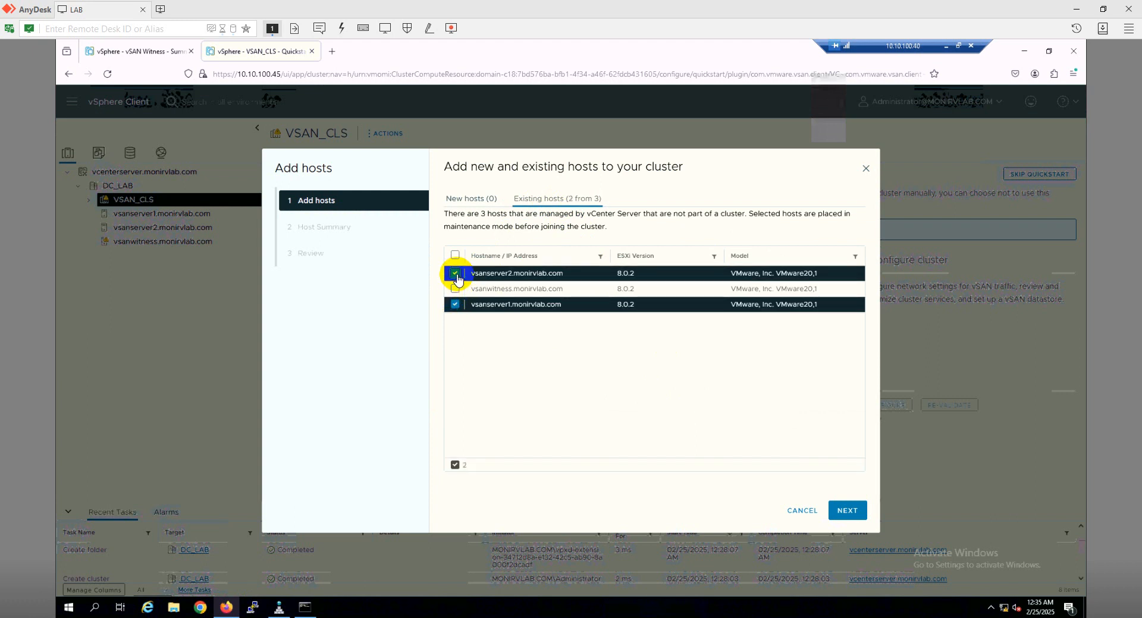
left_click(845, 510)
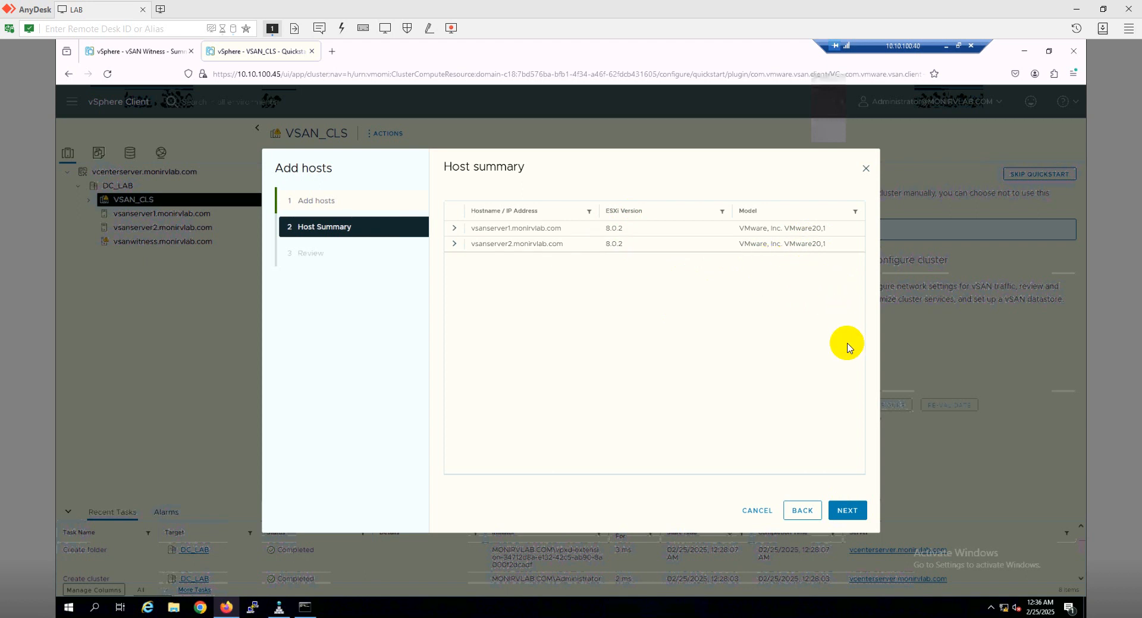
left_click(852, 512)
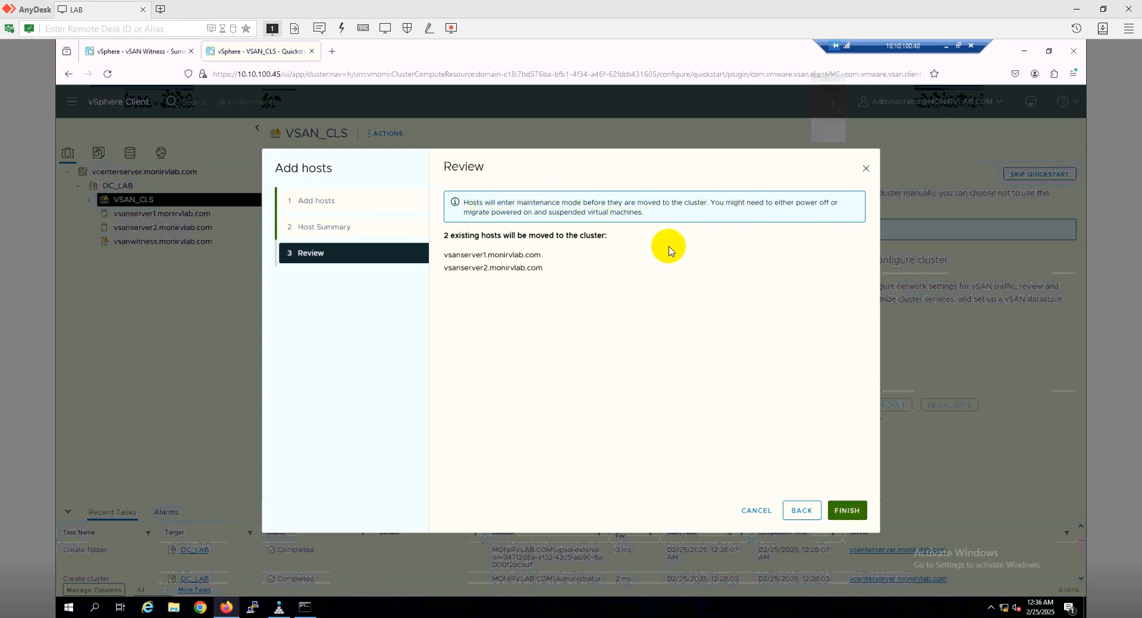
left_click(846, 515)
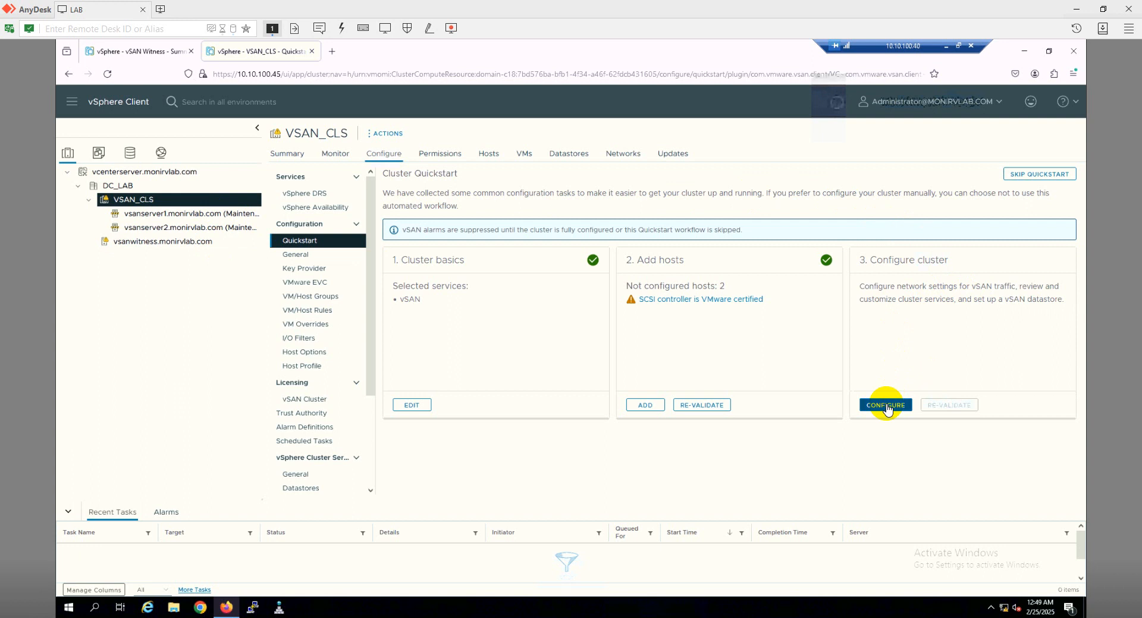
Start configuring the VSAN_CLS cluster and choose to configure the networking settings later.
left_click(886, 406)
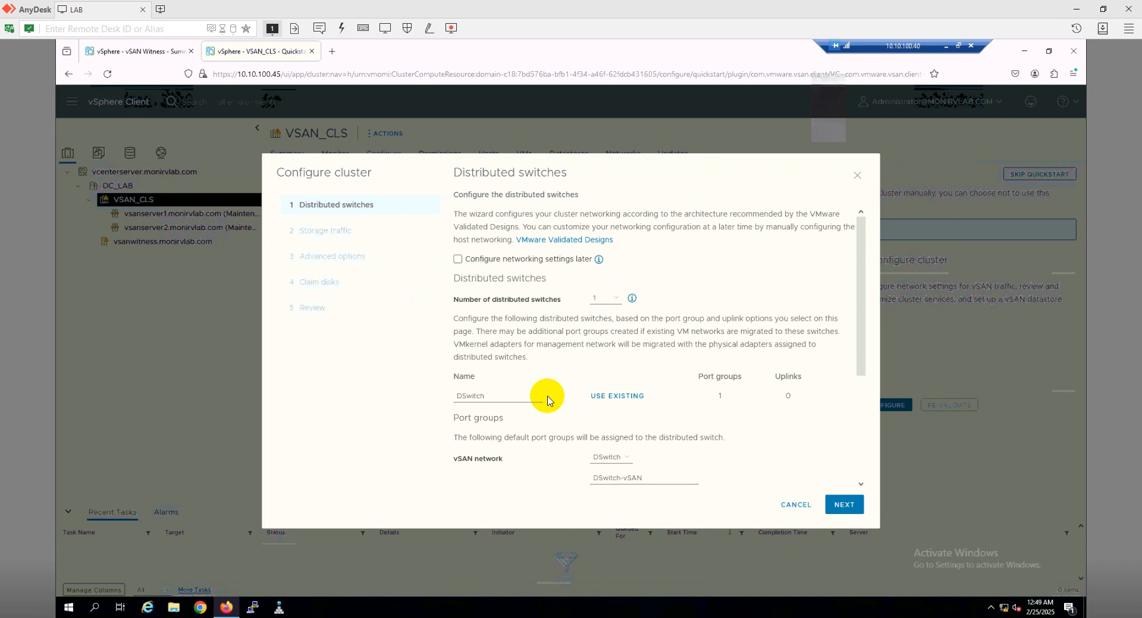
scroll(548, 400, "down", 3)
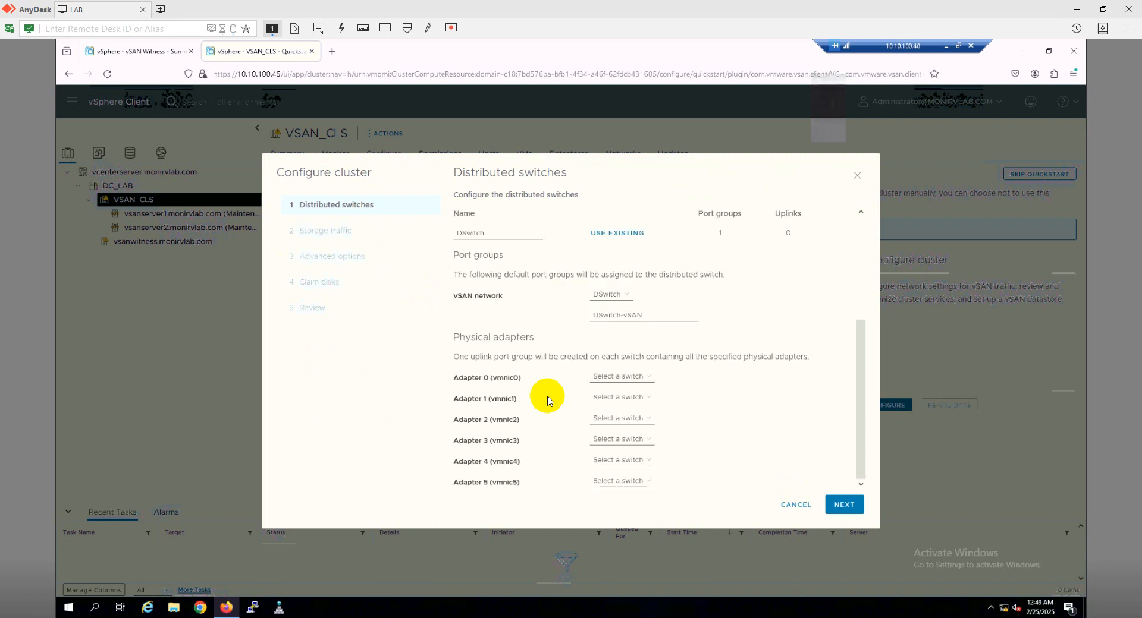
scroll(548, 400, "up", 3)
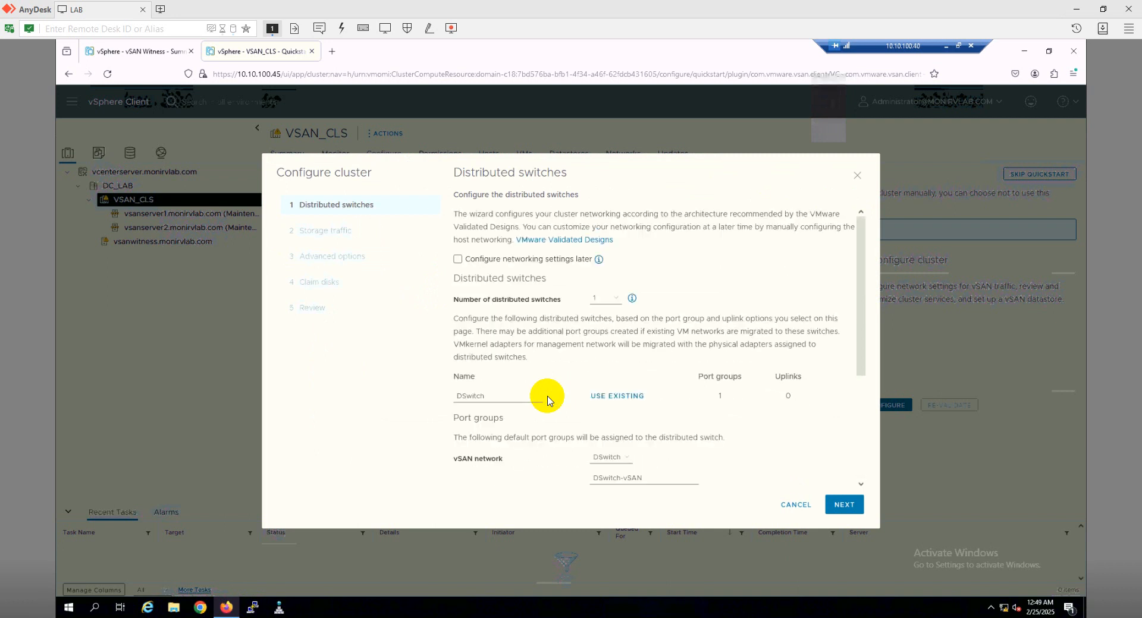
left_click(458, 263)
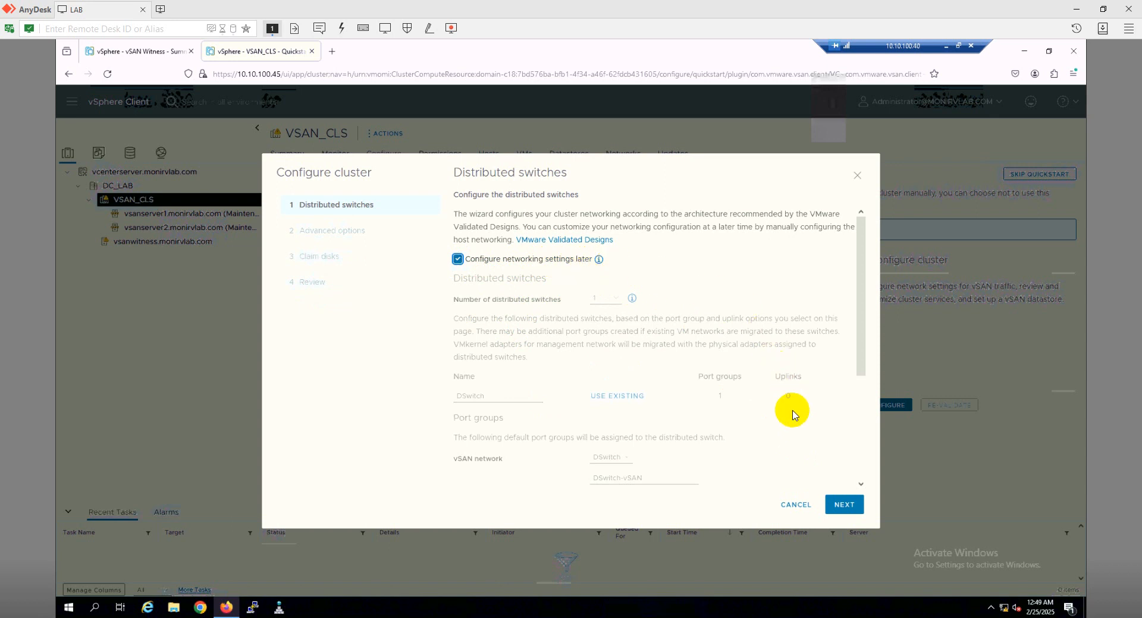
scroll(809, 455, "down", 3)
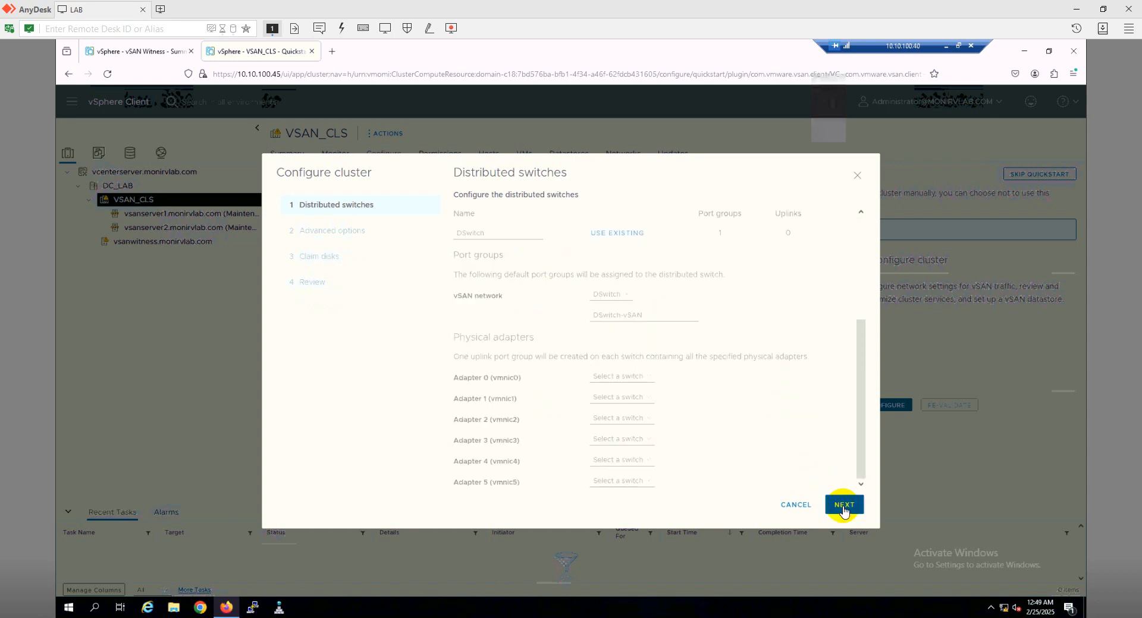
left_click(843, 505)
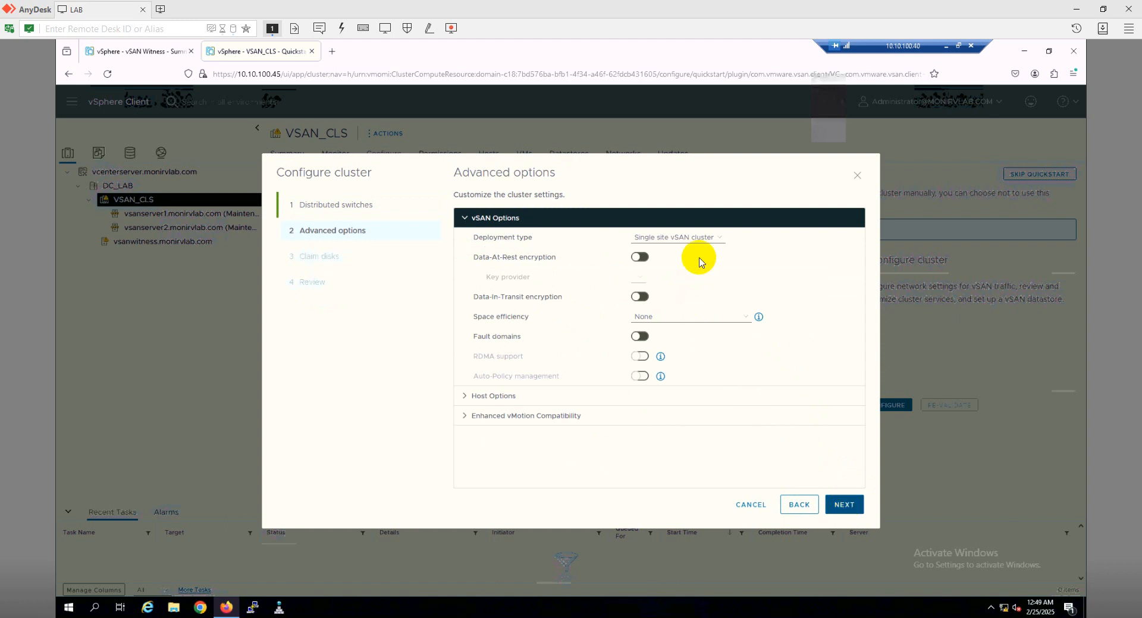
Set the vSAN deployment type to Two node vSAN cluster and proceed to claiming disks.
left_click(709, 240)
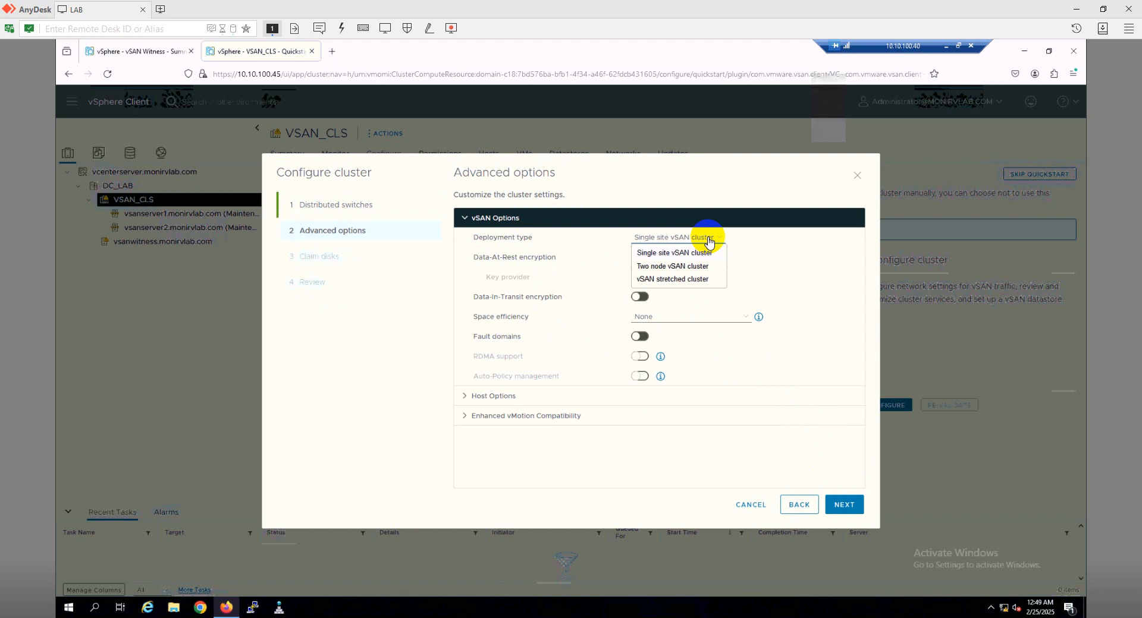
left_click(689, 268)
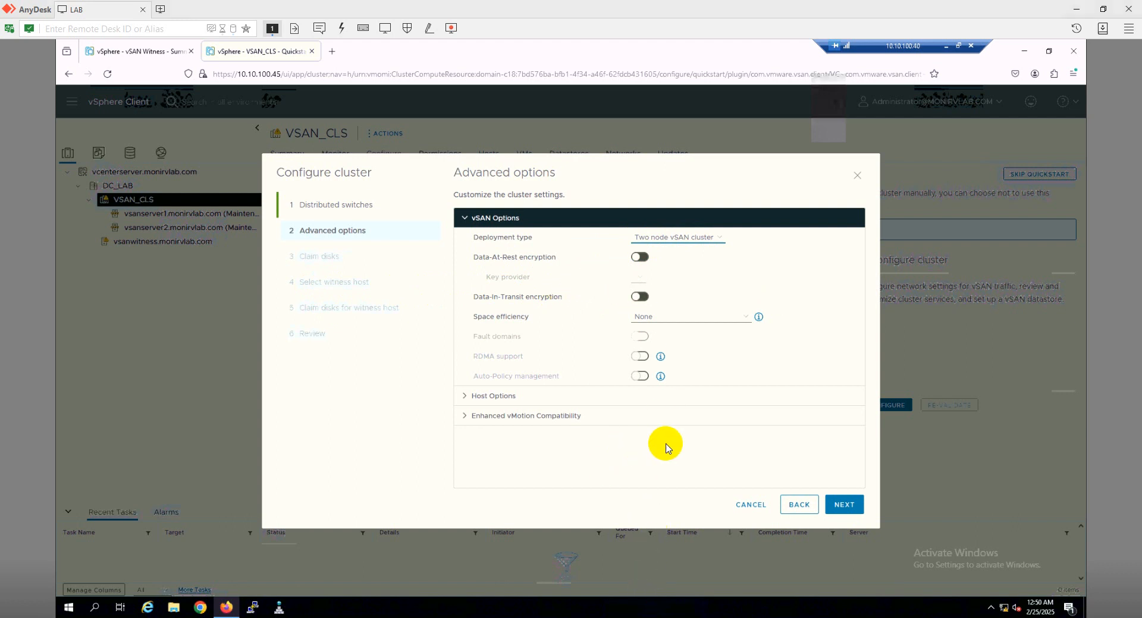
left_click(854, 507)
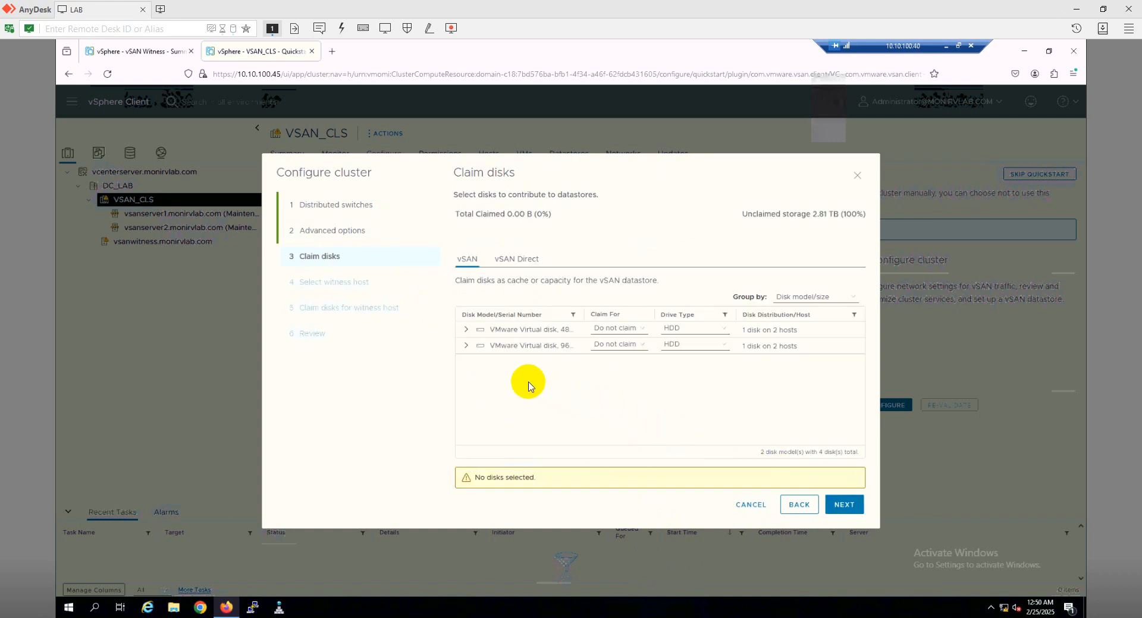
Mark the 480 GB disks of vsanserver1 and vsanserver2 as flash.
left_click(466, 333)
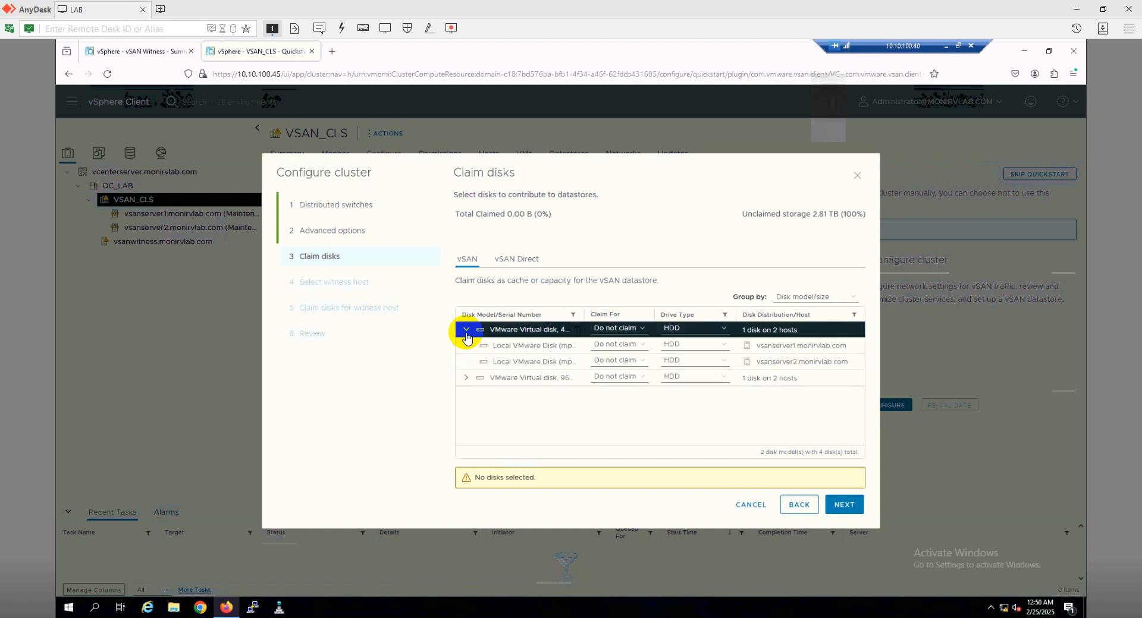
left_click(466, 330)
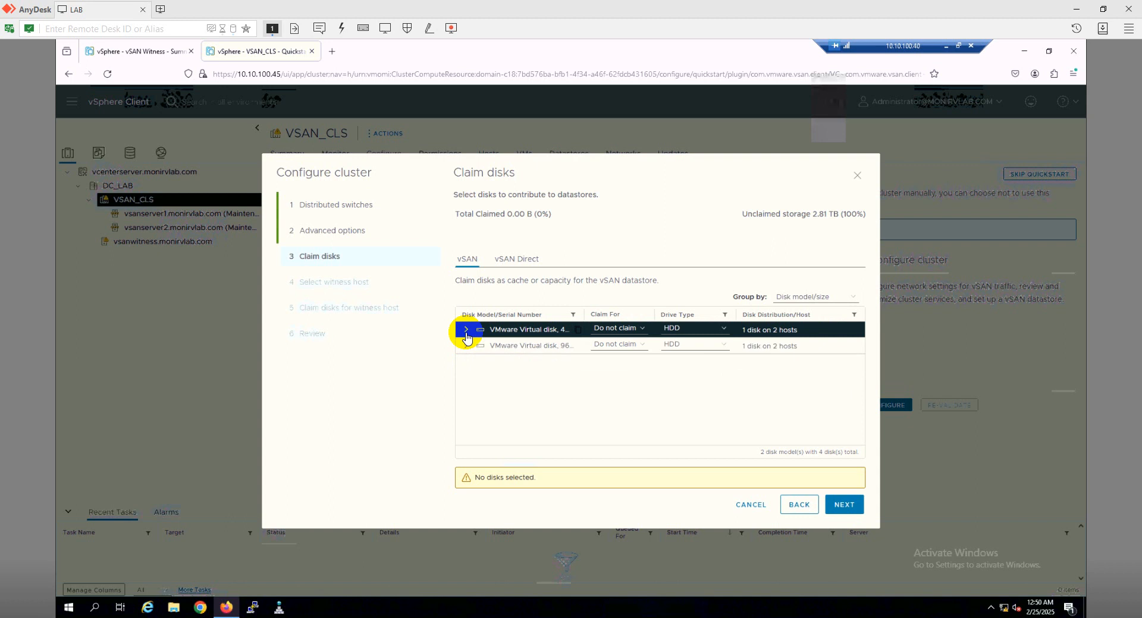
left_click(466, 333)
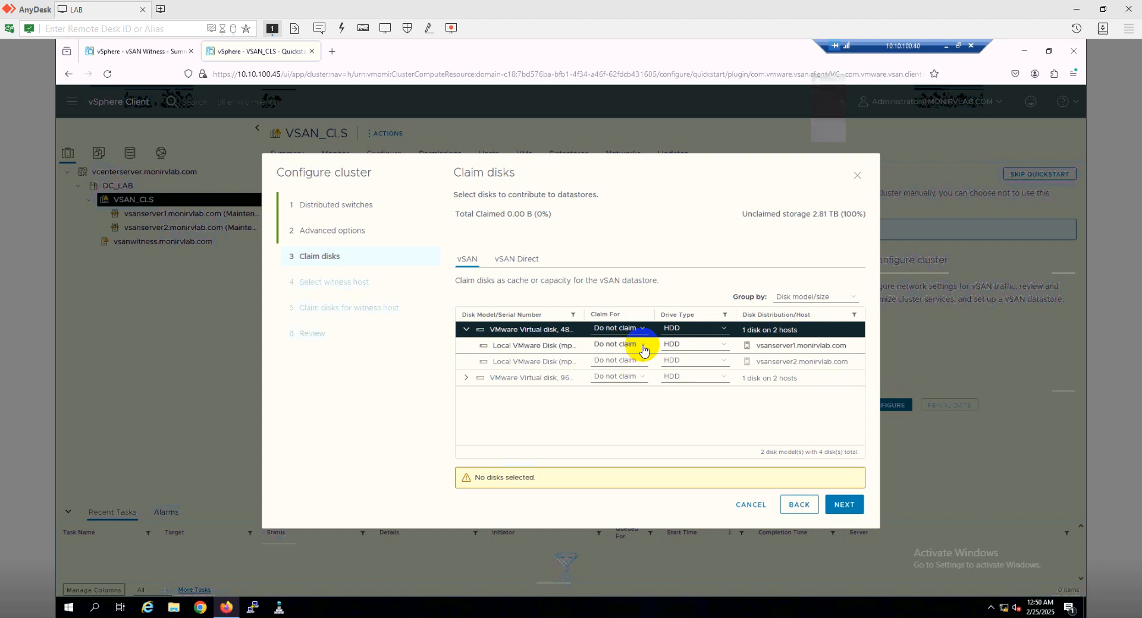
left_click(697, 350)
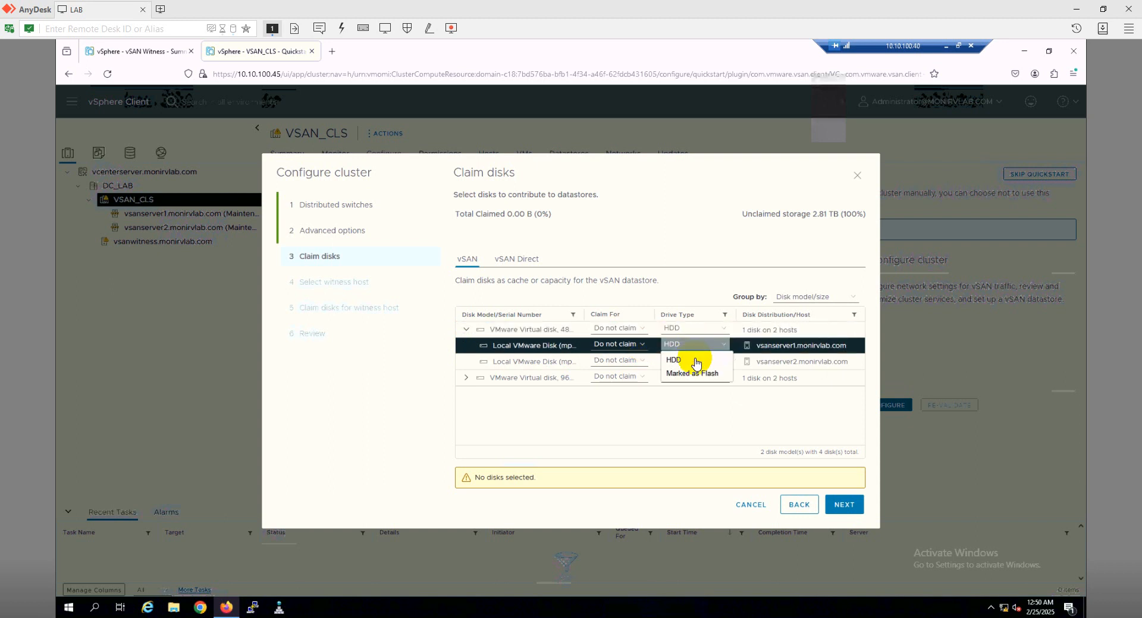
left_click(693, 375)
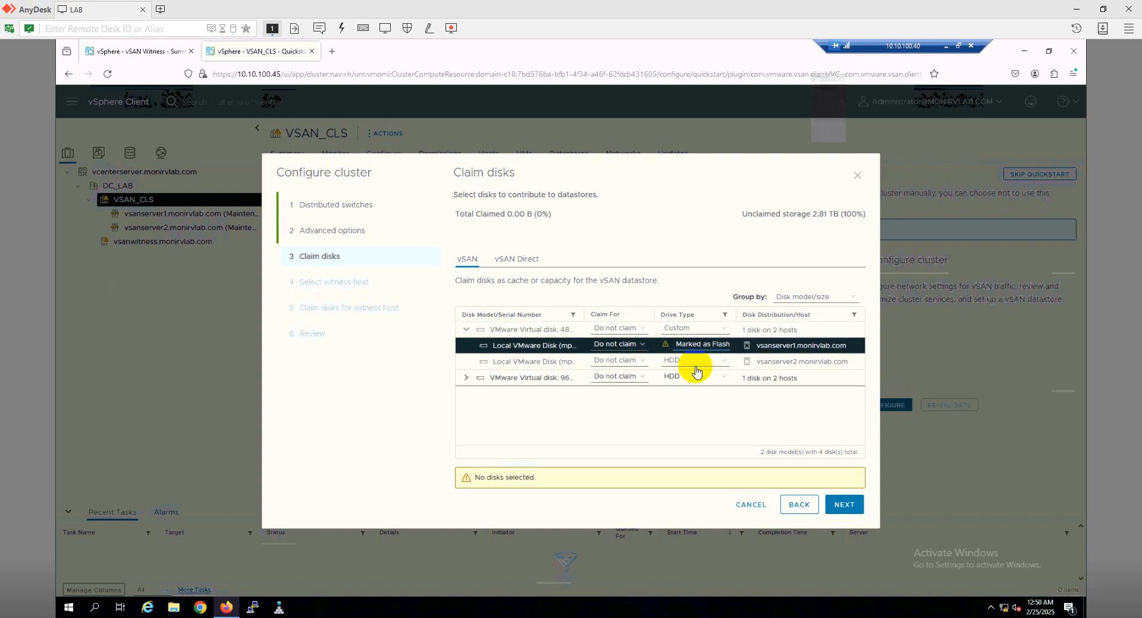
left_click(698, 363)
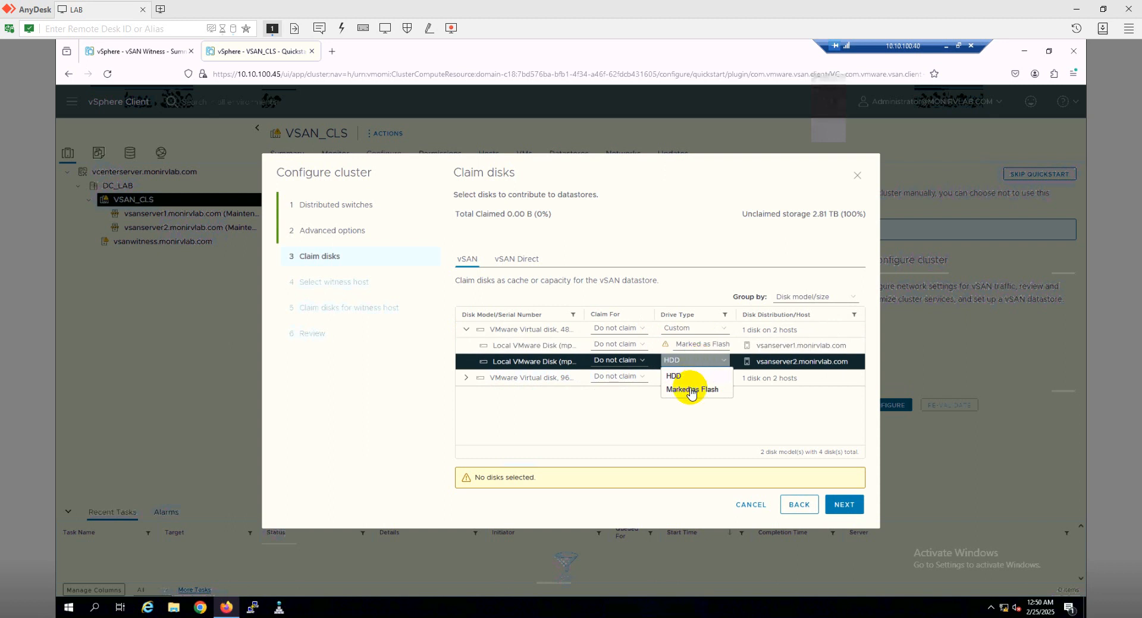
left_click(692, 390)
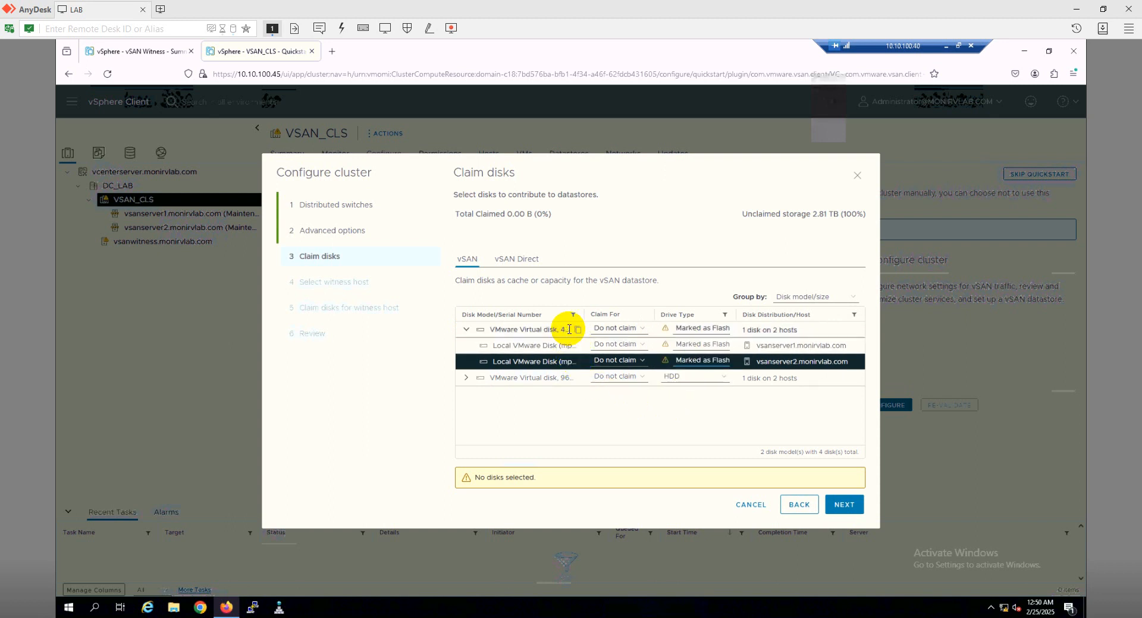
Claim the 480 GB flash disks of both hosts for the cache tier.
left_click(639, 347)
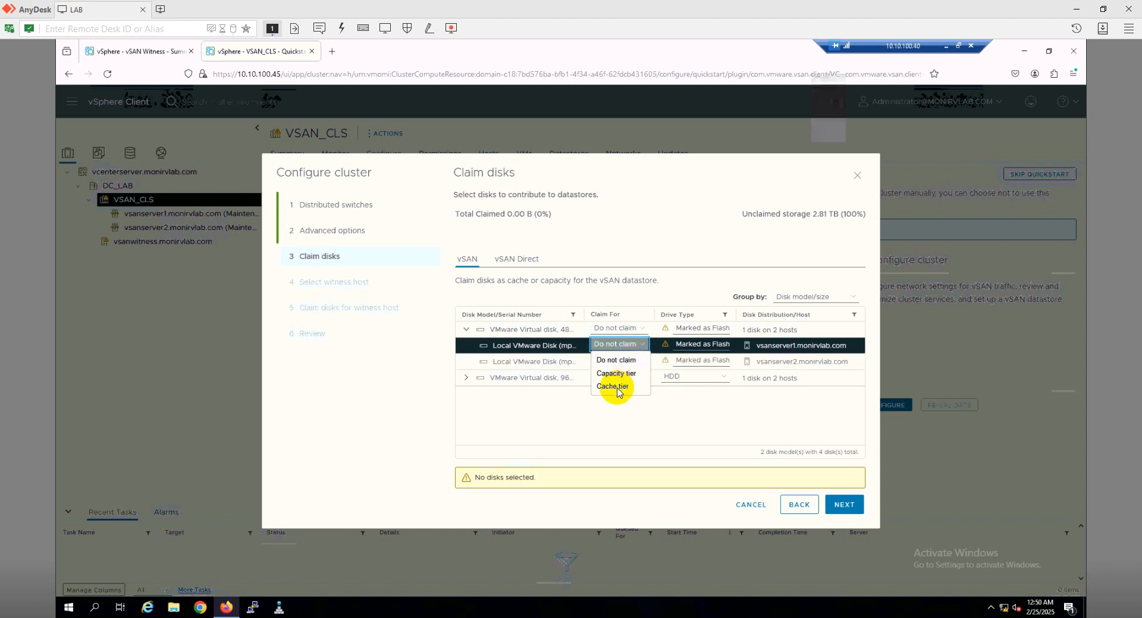
left_click(619, 391)
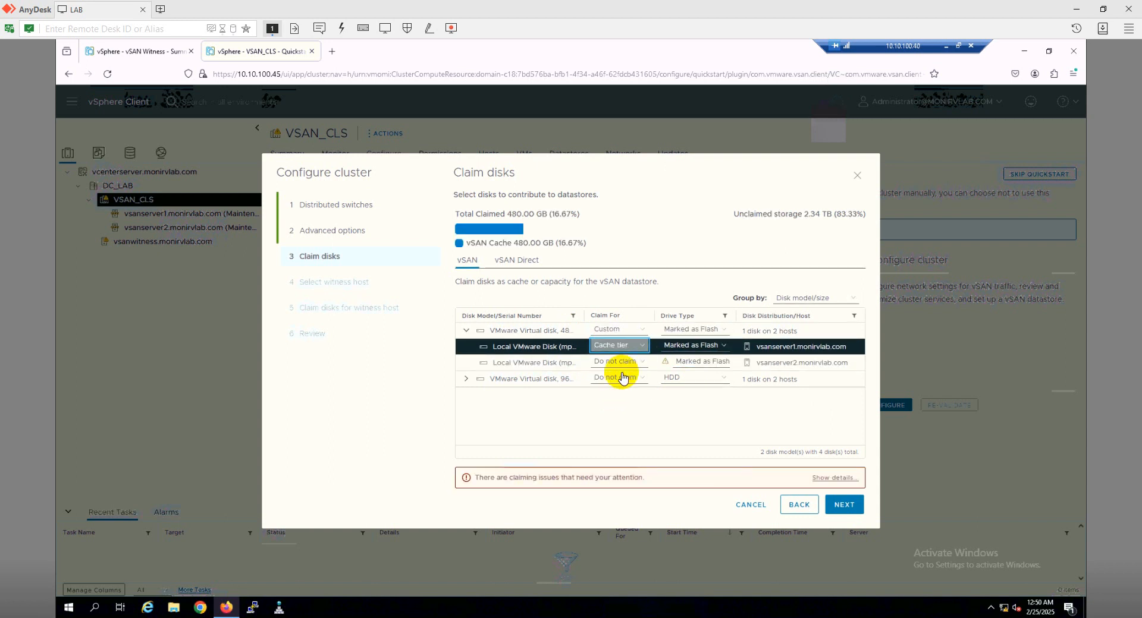
left_click(631, 364)
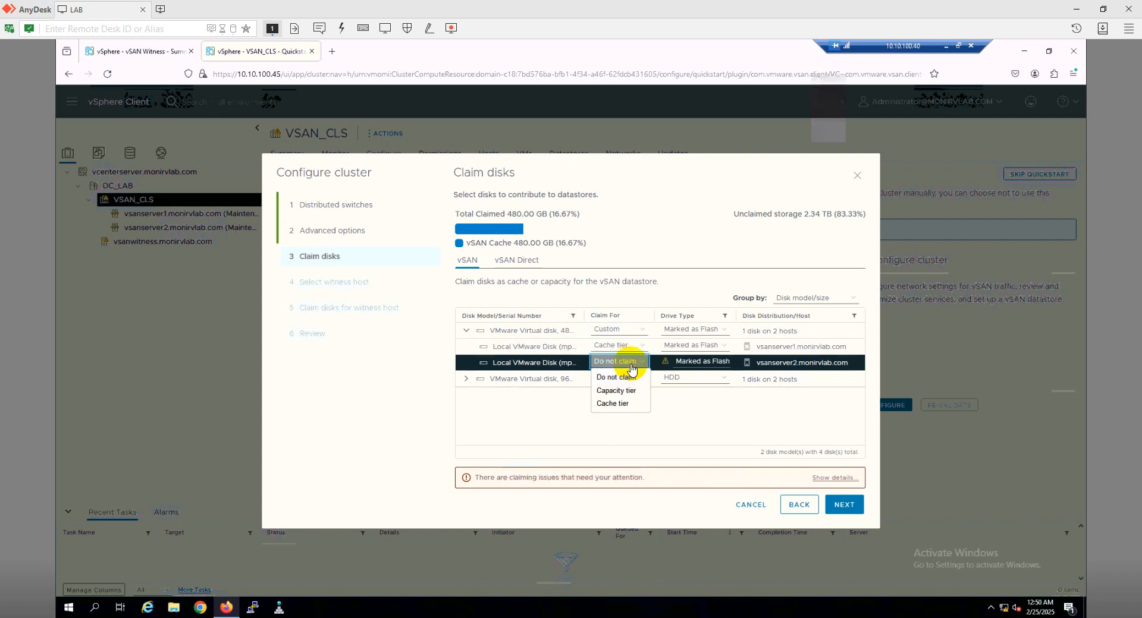
left_click(615, 404)
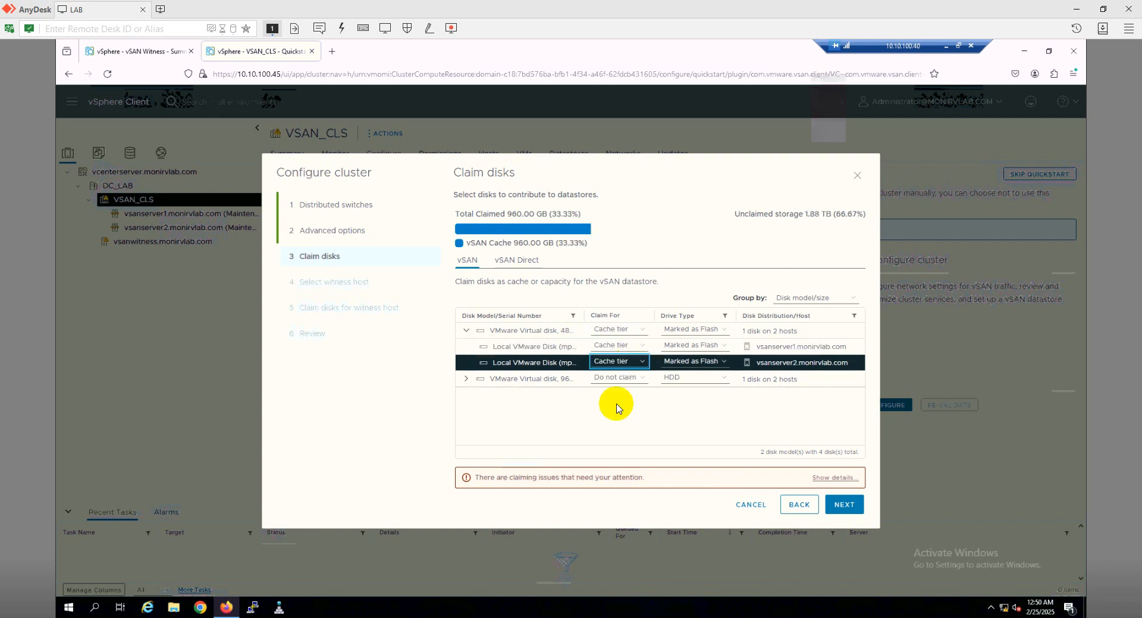
Claim the 960 GB HDD disks of vsanserver1 and vsanserver2 for the capacity tier and accept the disk claims.
left_click(466, 379)
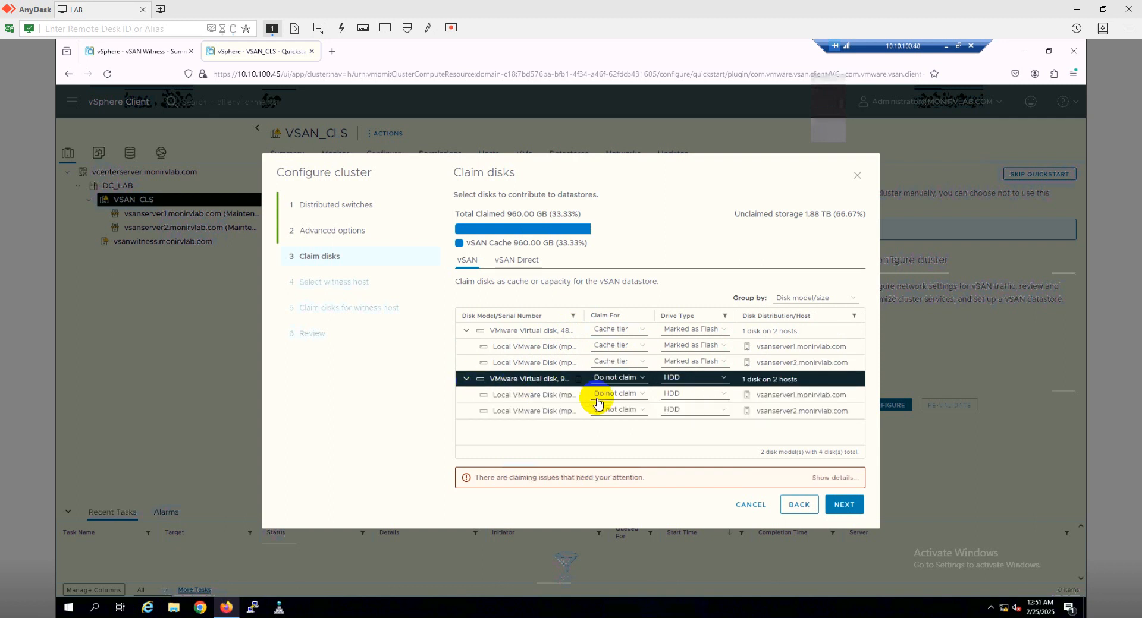
left_click(642, 397)
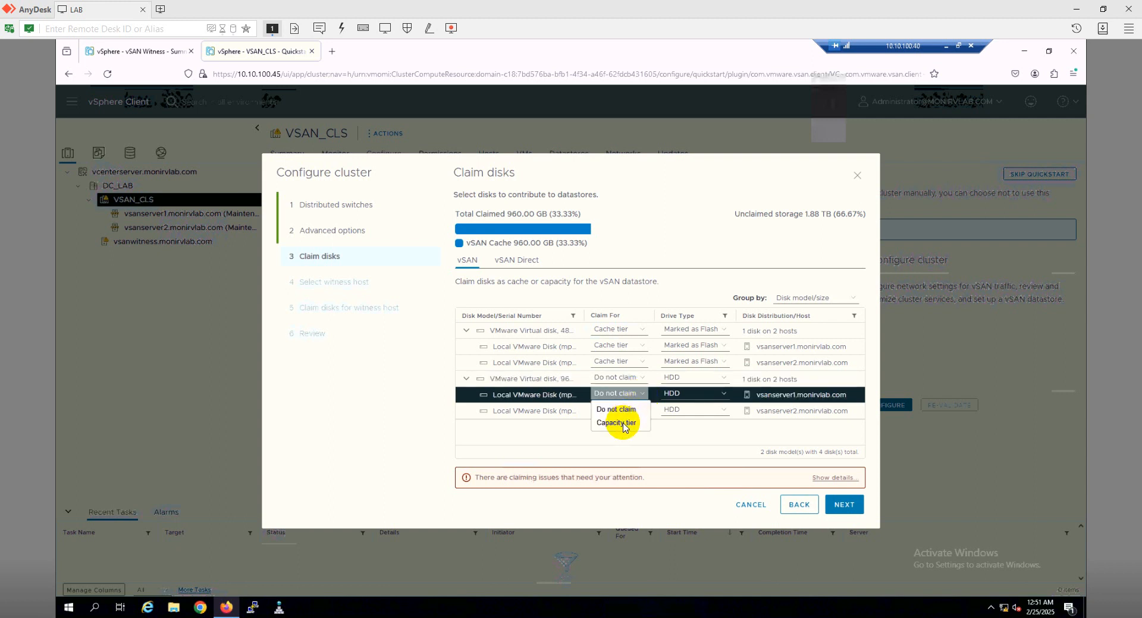
left_click(623, 424)
left_click(633, 411)
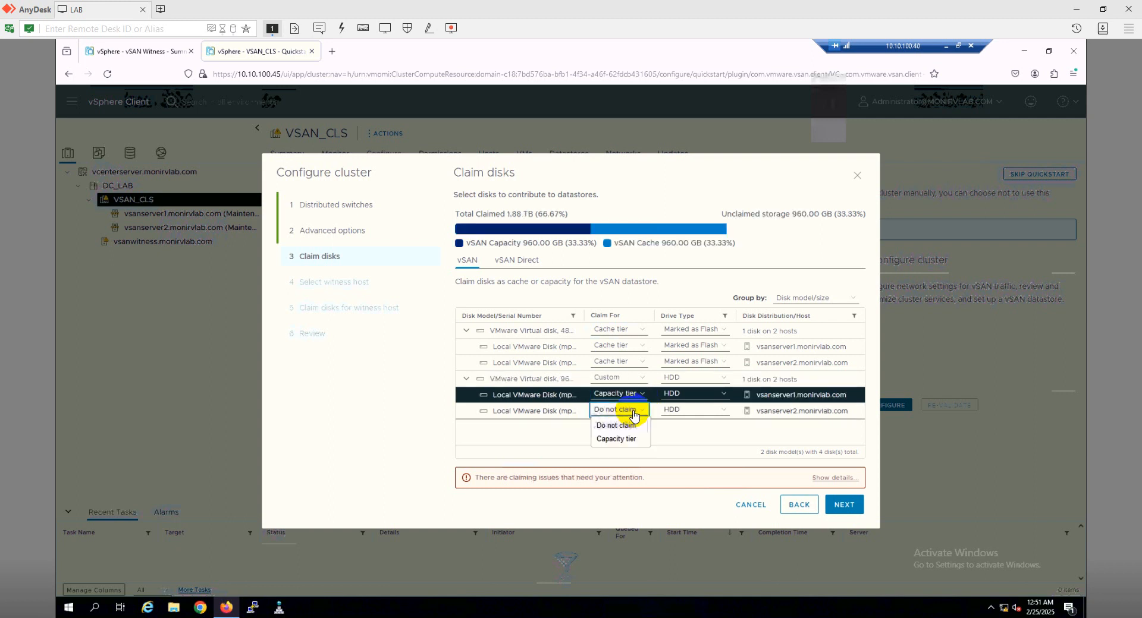
left_click(626, 440)
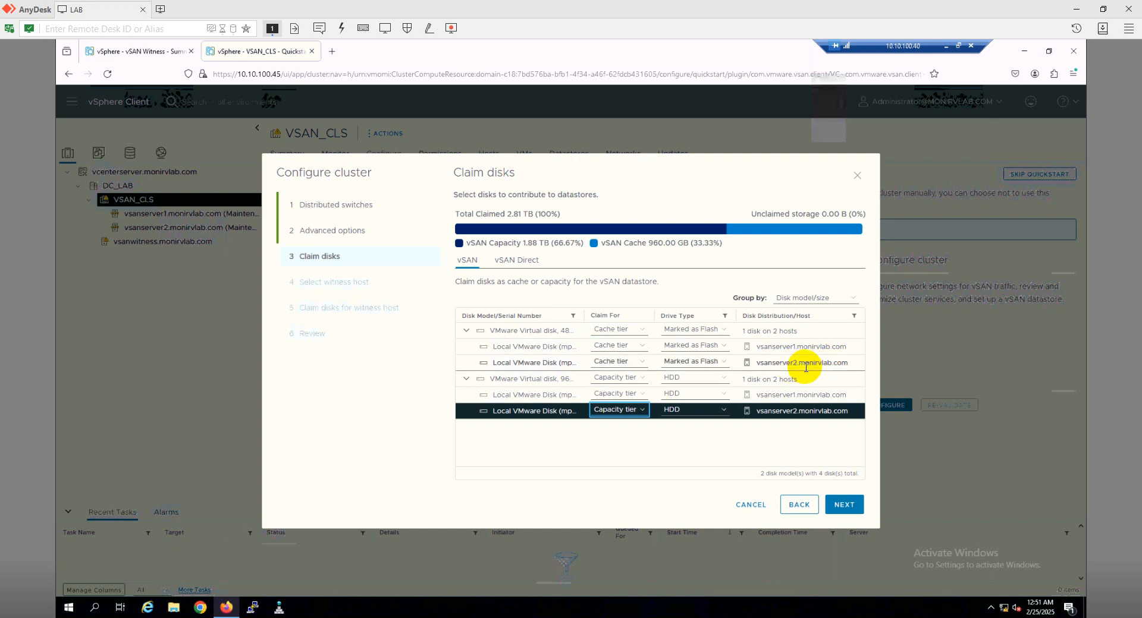
left_click(851, 514)
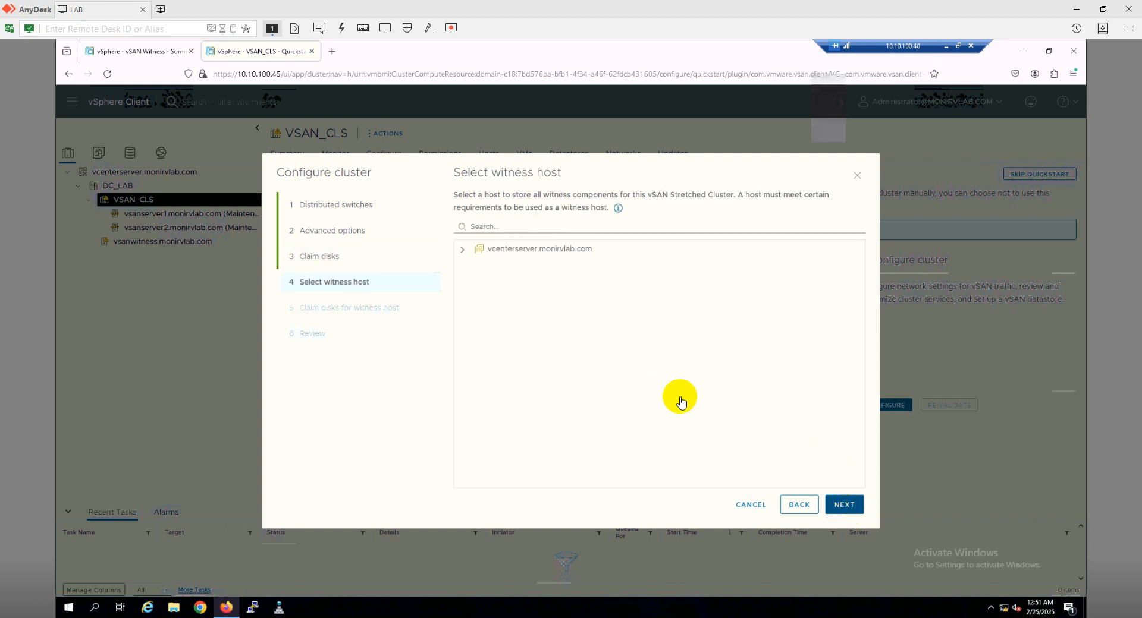
Select vsanwitness in the DC_LAB datacenter as the witness host.
left_click(463, 252)
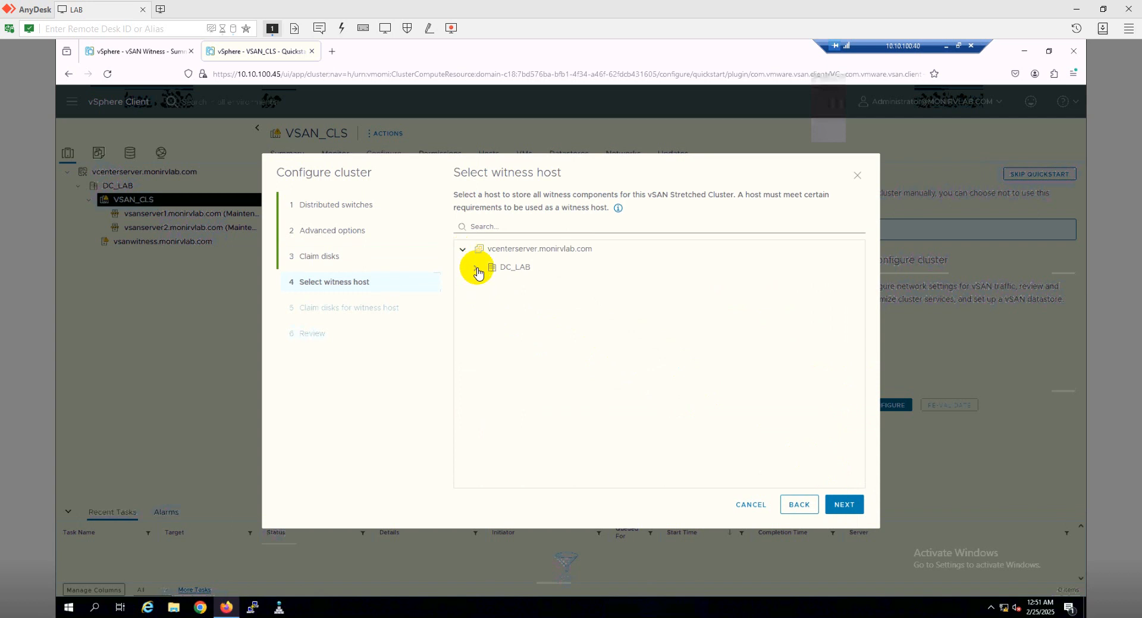
left_click(476, 269)
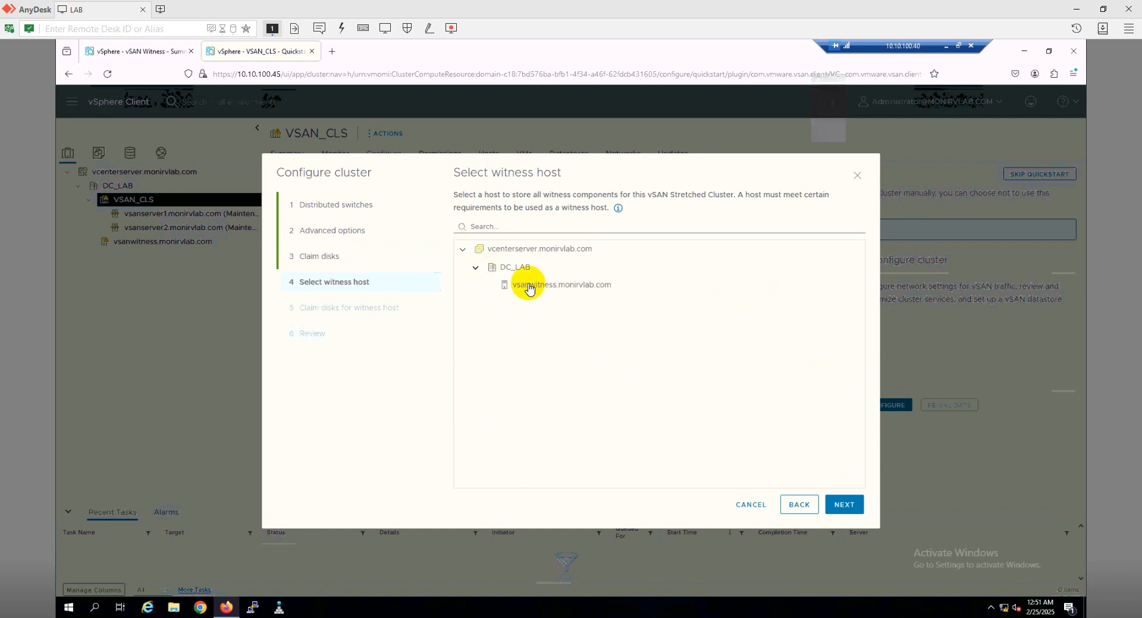
left_click(561, 286)
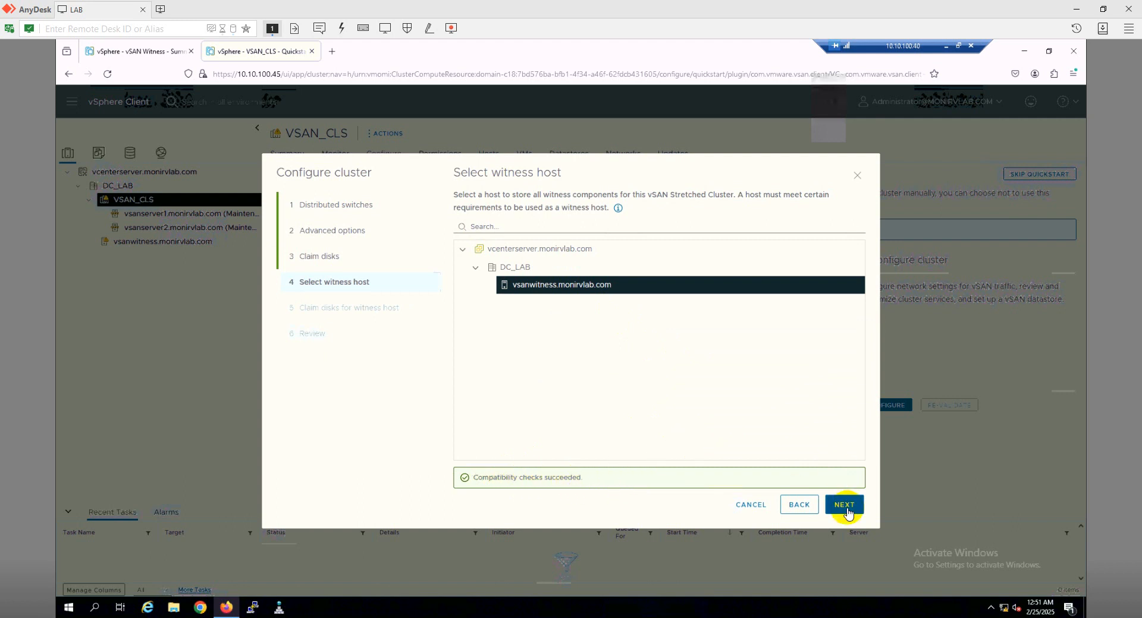
left_click(845, 505)
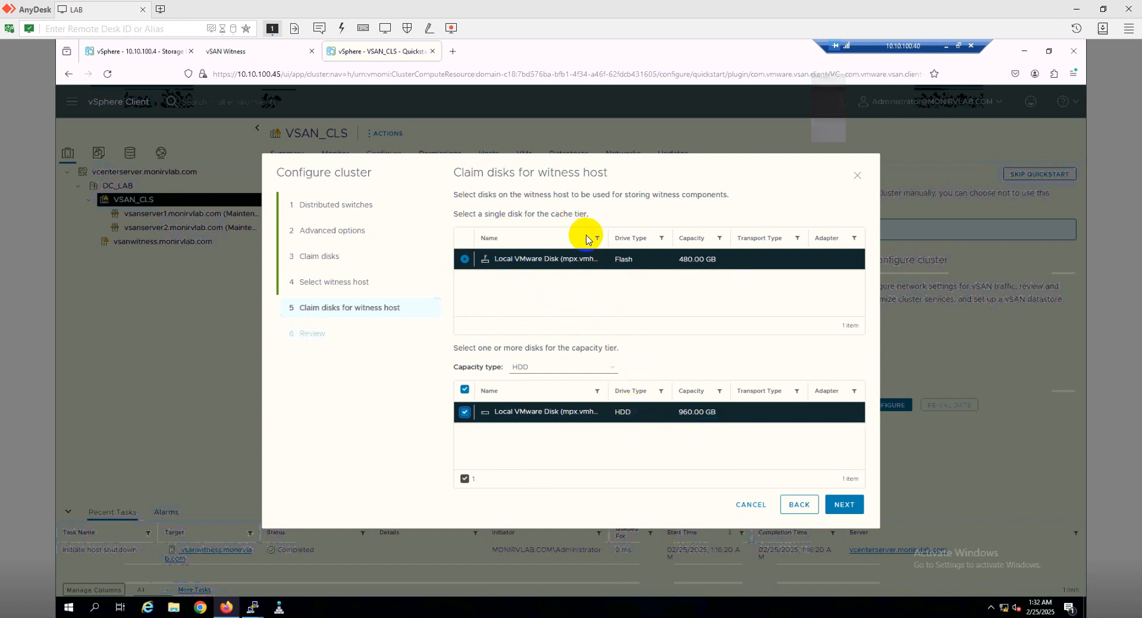
Claim the witness host's 480 GB flash disk for cache and 960 GB HDD for capacity, and finish the cluster configuration.
left_click(850, 510)
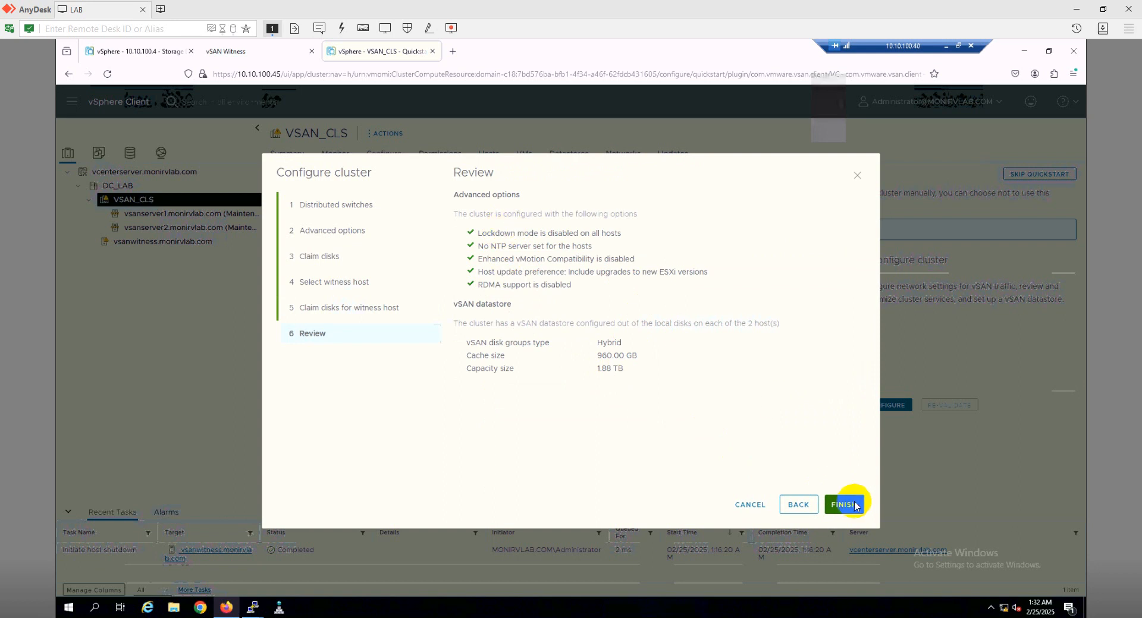
left_click(844, 505)
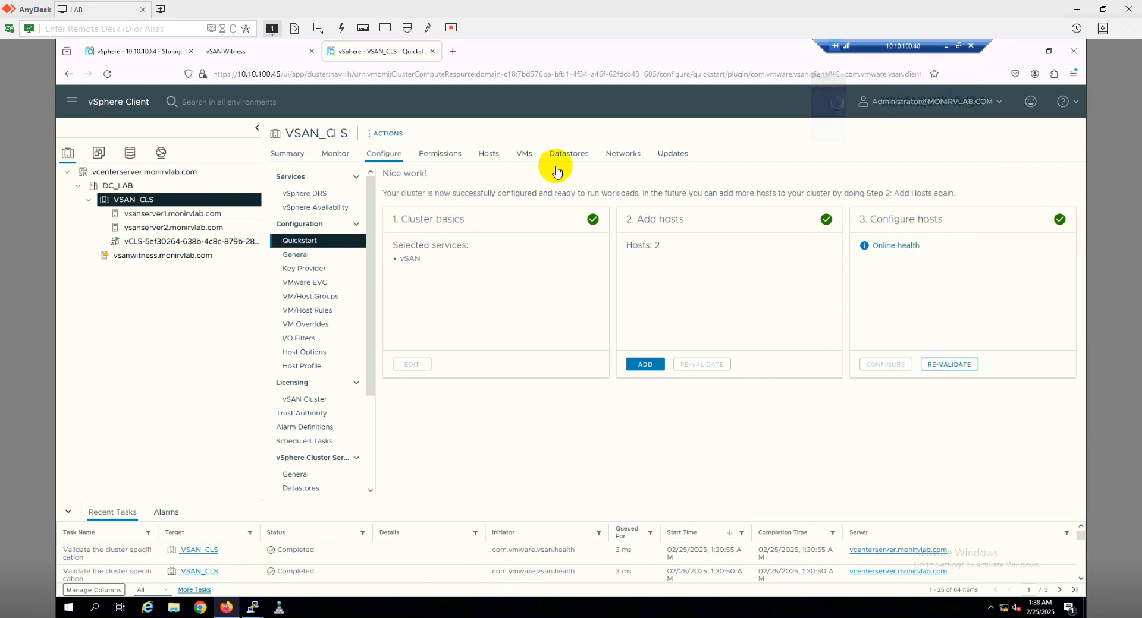
Check the datastores of VSAN_CLS and the storage devices and summary of vsanserver1.
left_click(574, 156)
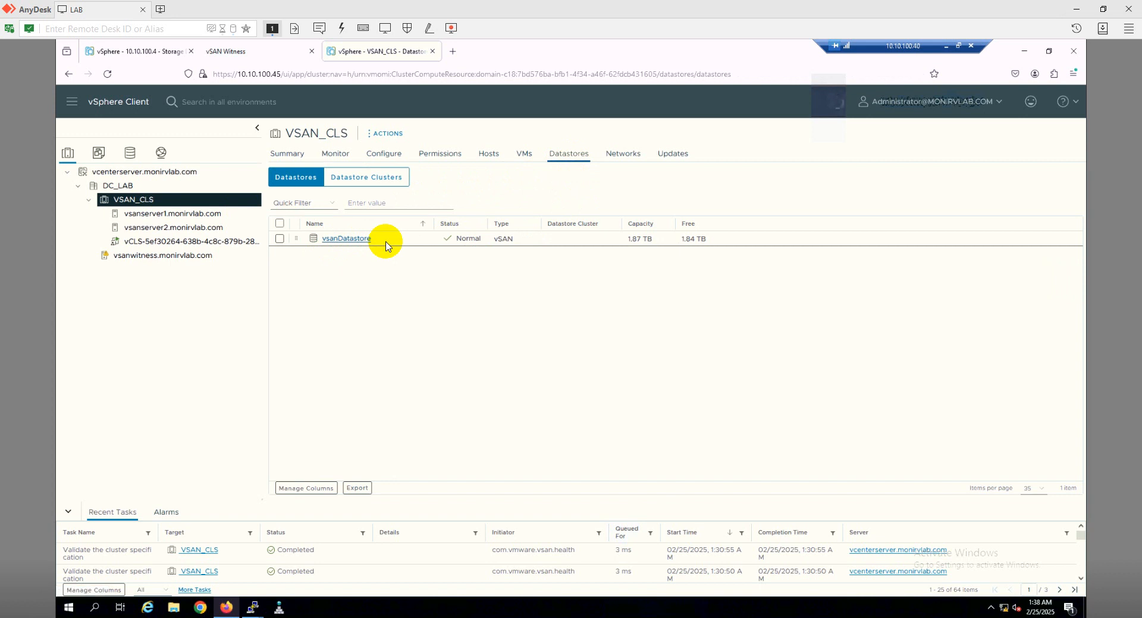
left_click(176, 215)
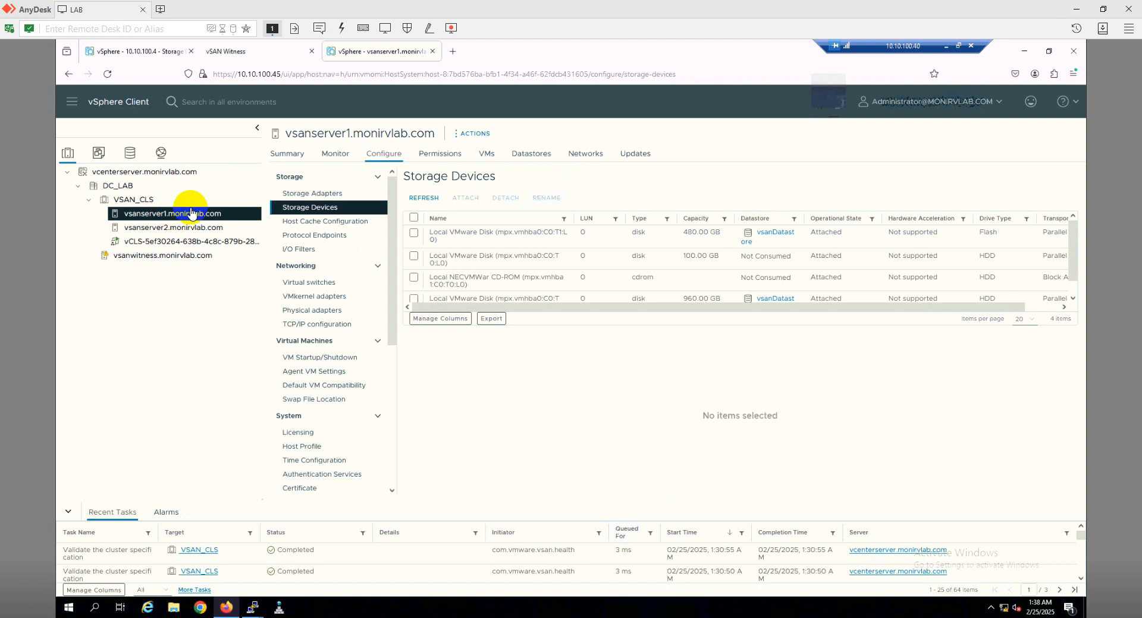
left_click(283, 156)
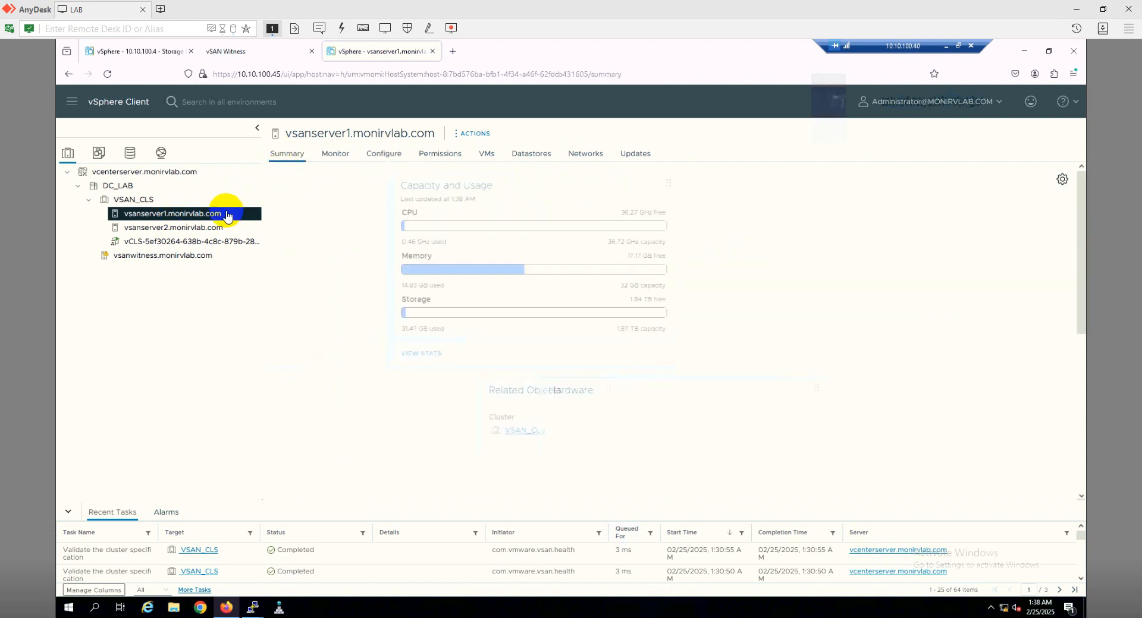
Start a new virtual machine on vsanserver1, name it TestVM and place it in the DC_LAB datacenter.
right_click(228, 216)
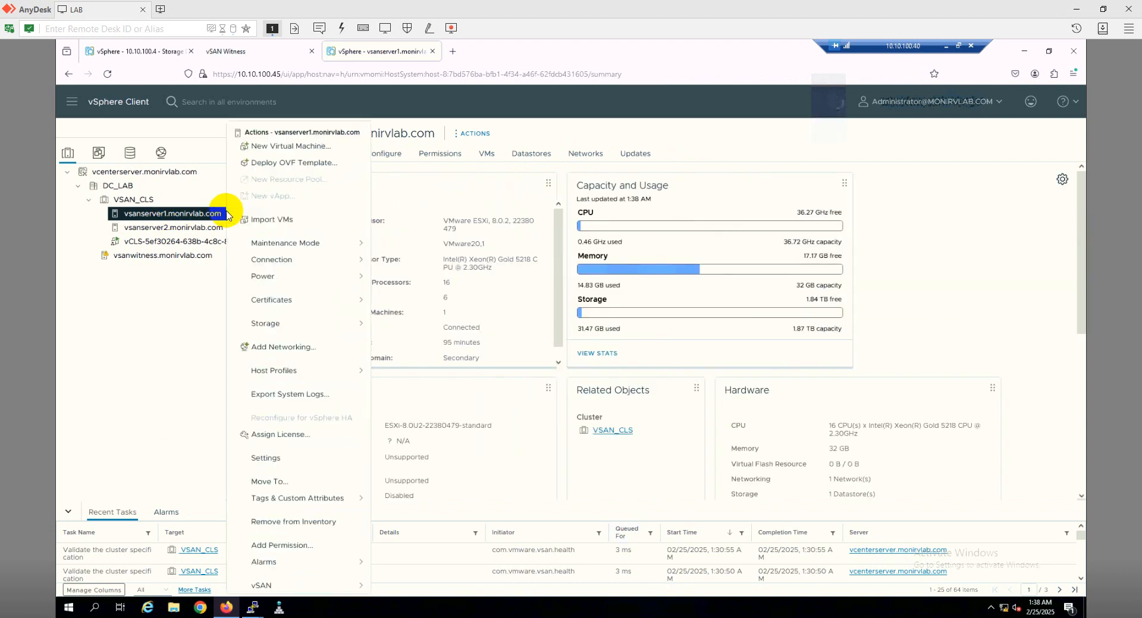
left_click(307, 151)
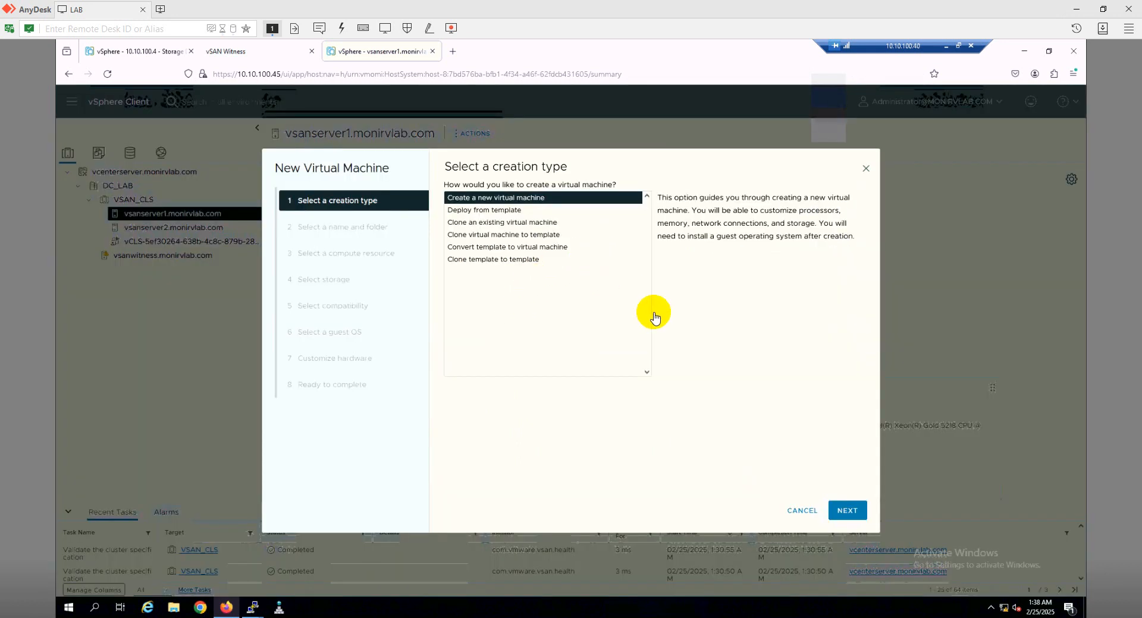
left_click(841, 513)
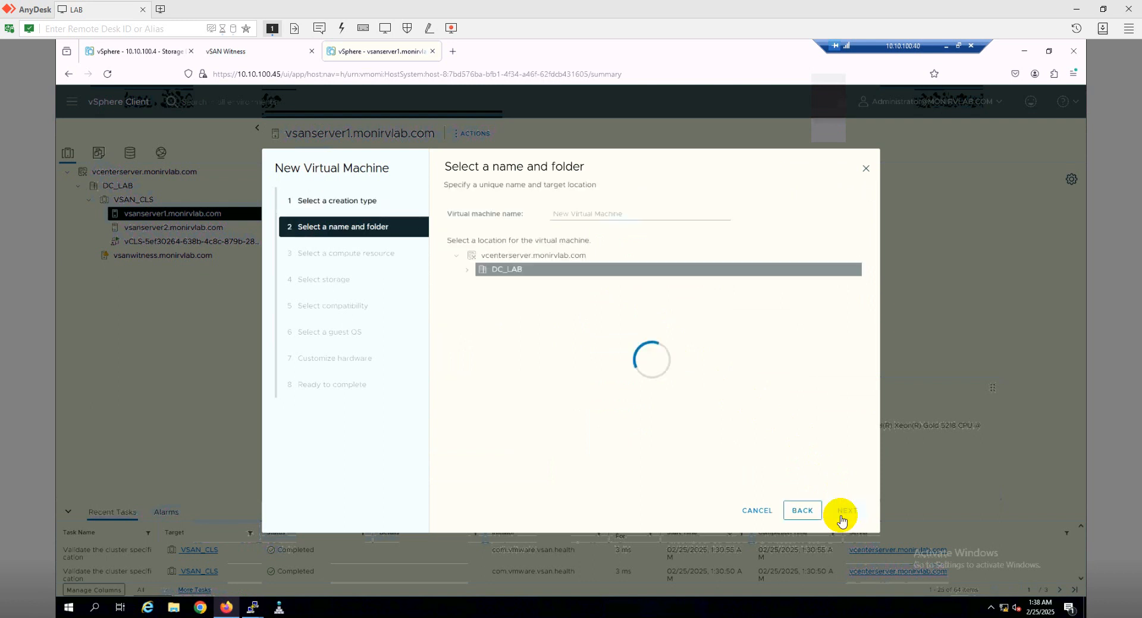
left_click(638, 215)
key("ctrl+a")
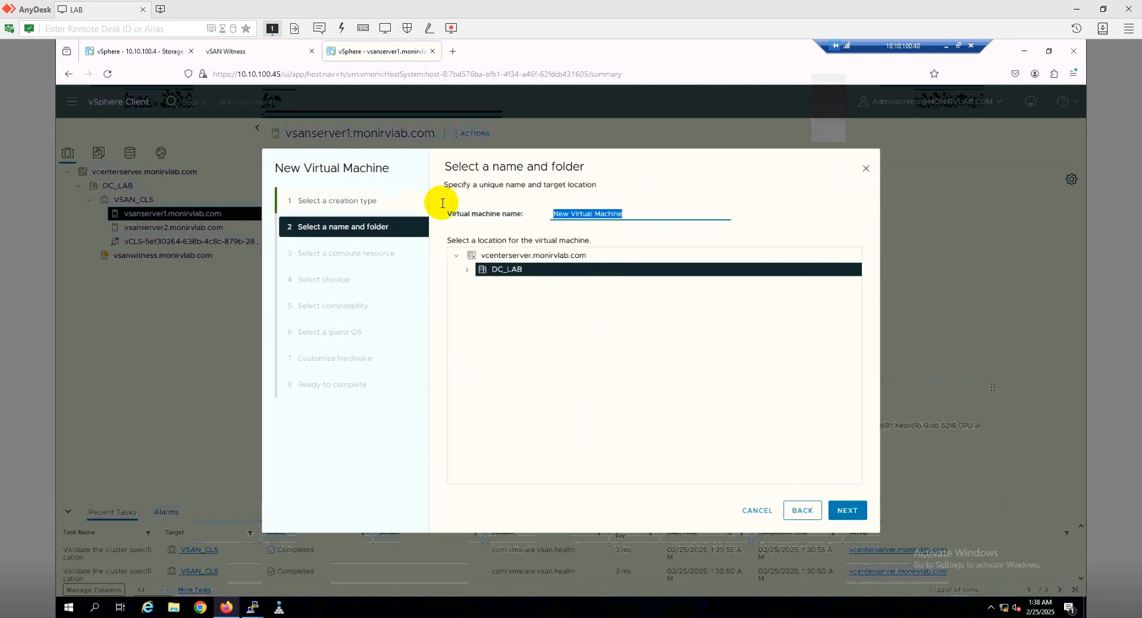
type("TestVM")
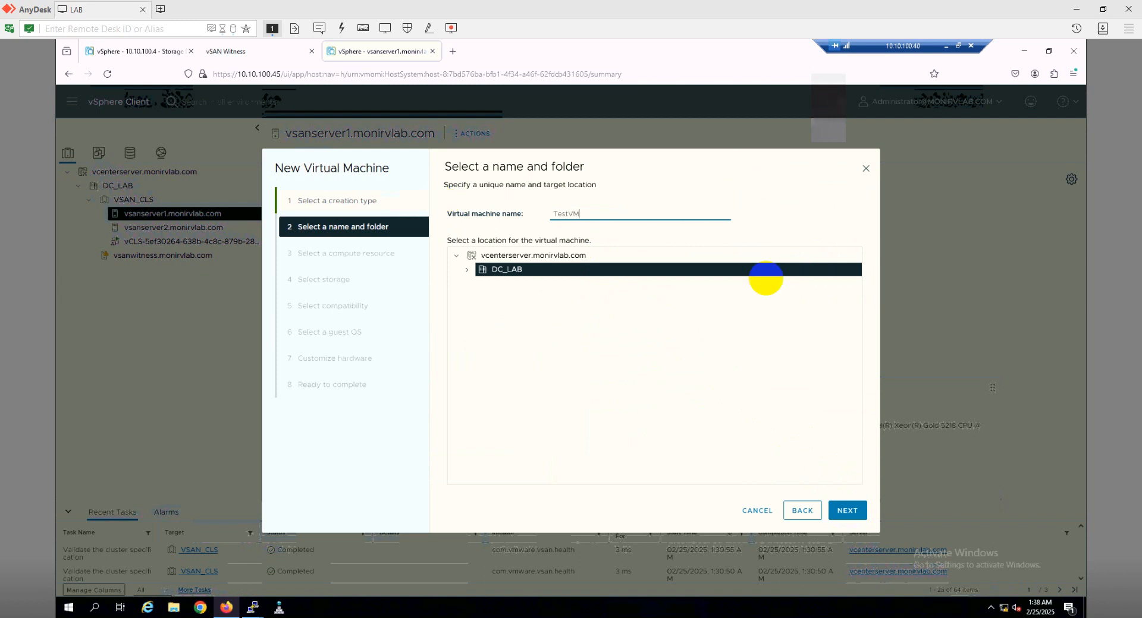
left_click(476, 285)
left_click(515, 272)
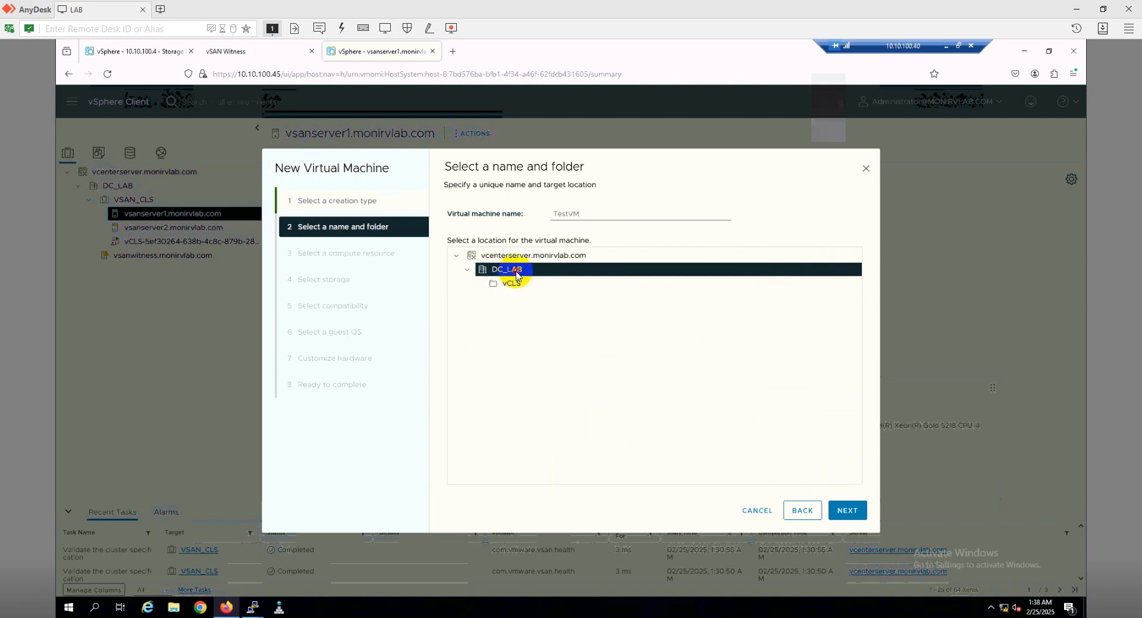
left_click(849, 513)
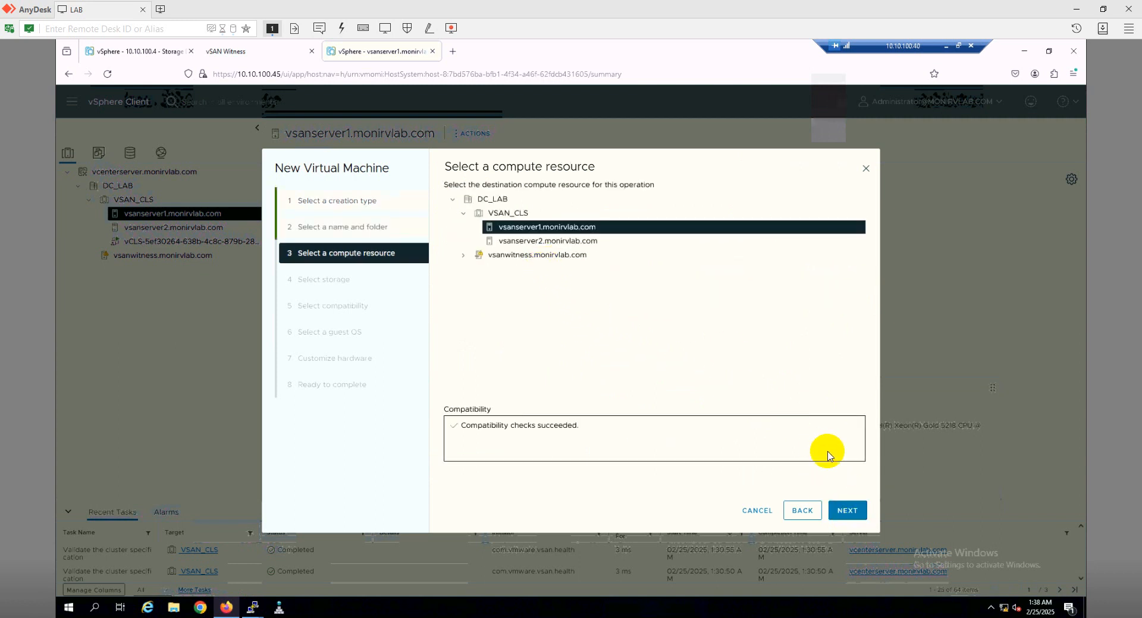
Accept vsanserver1 as the compute resource and select vsanDatastore as the storage for TestVM.
left_click(853, 510)
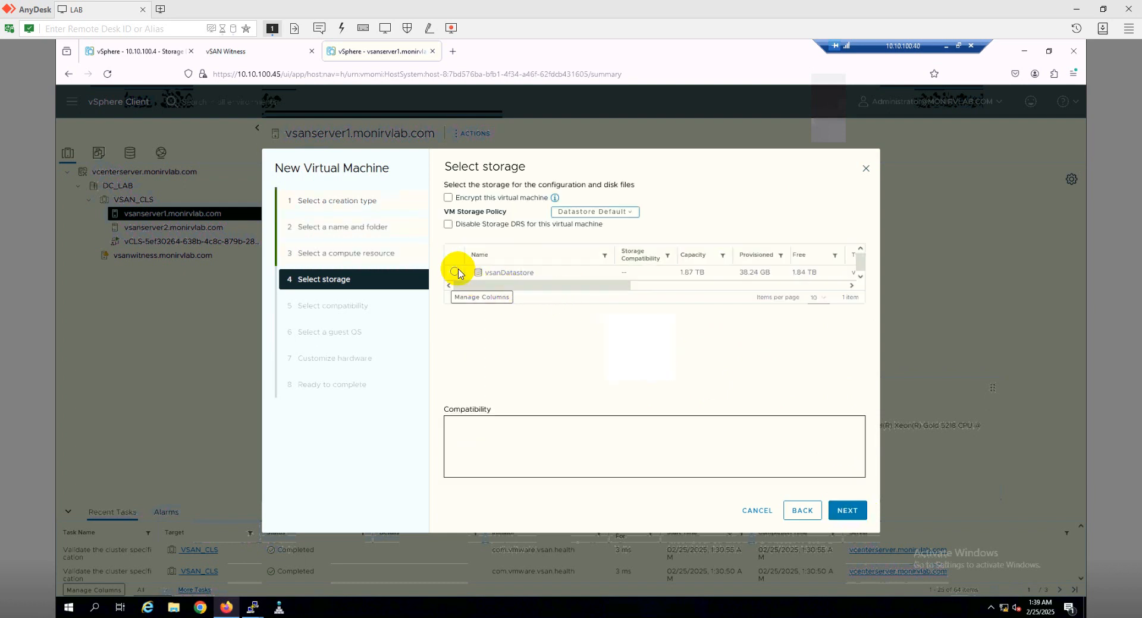
left_click(456, 272)
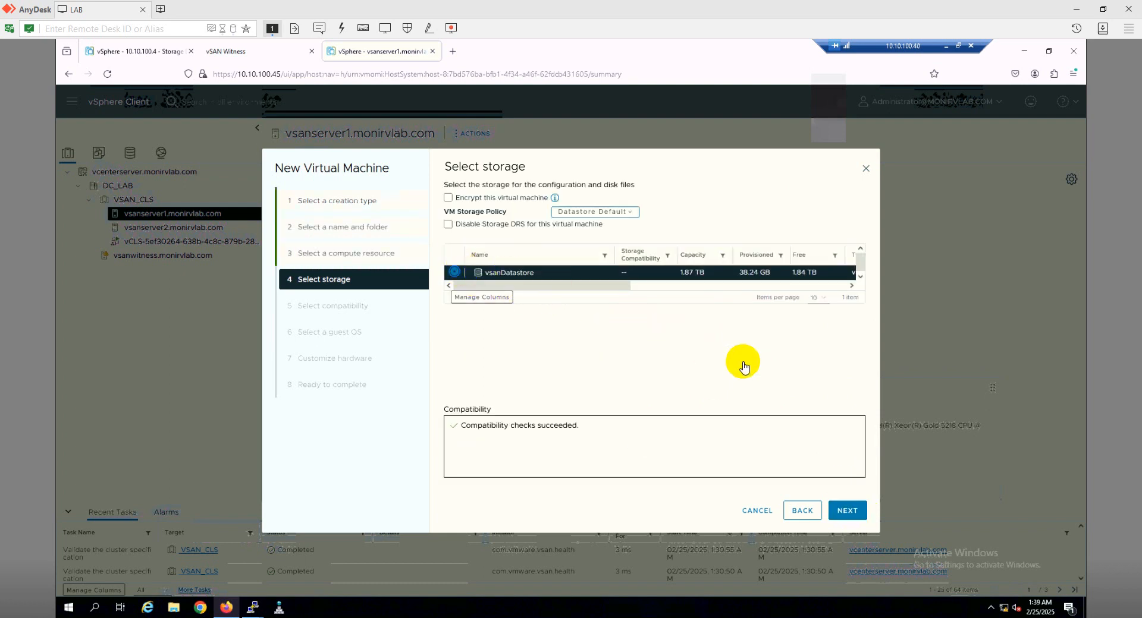
left_click(846, 513)
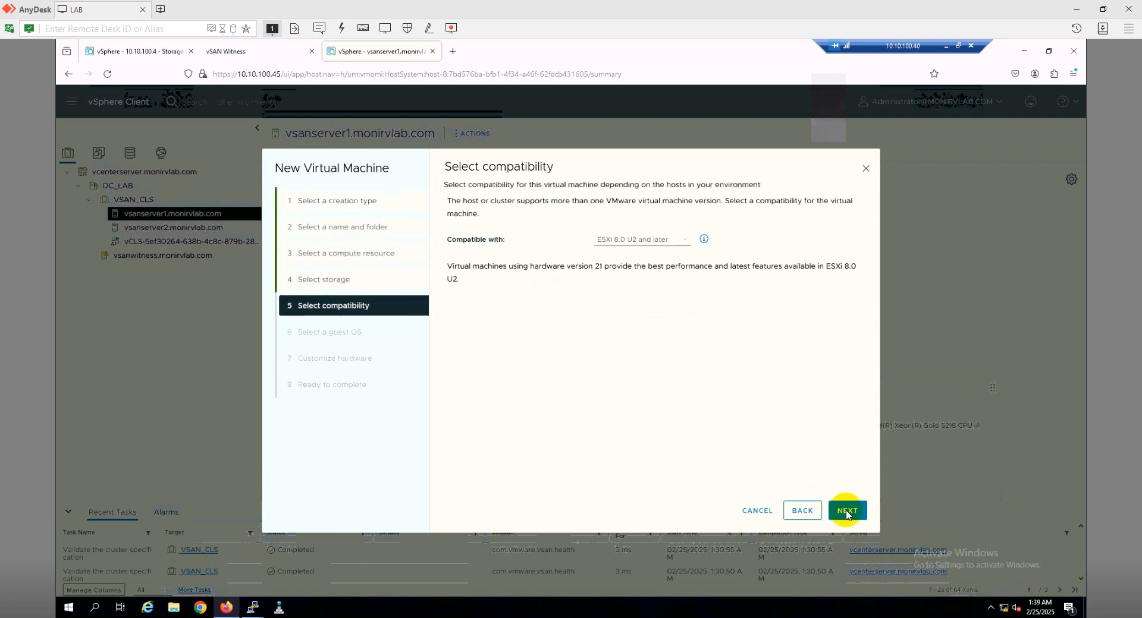
Create TestVM with ESXi 8.0 U2 compatibility, Windows Server 2019 (64-bit) as guest OS and the default hardware, and open its summary.
left_click(847, 512)
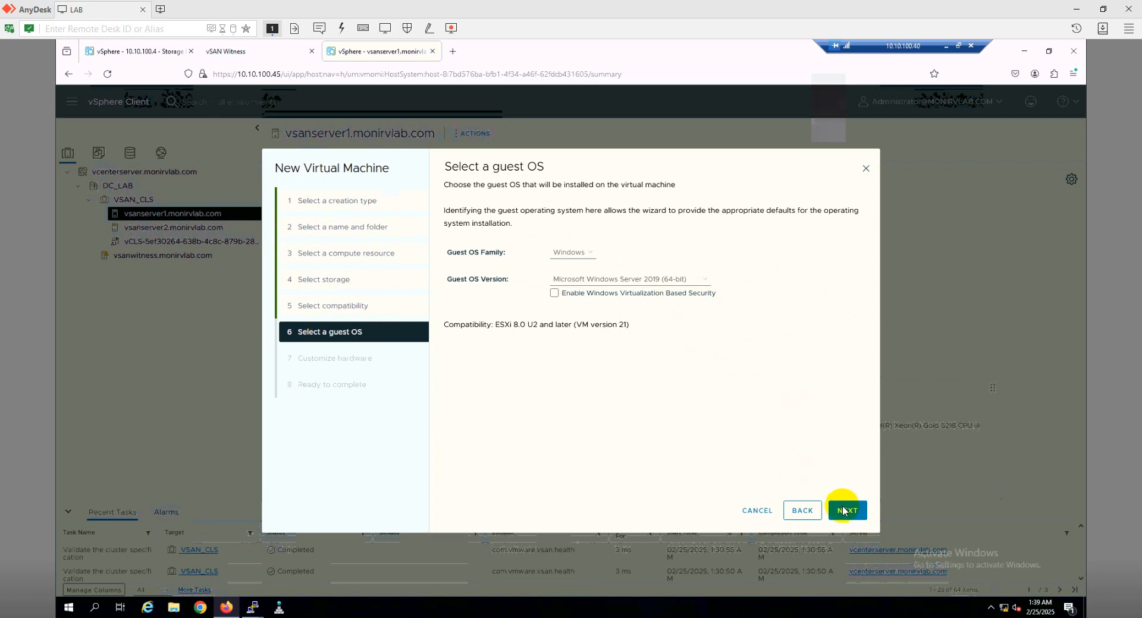
left_click(844, 512)
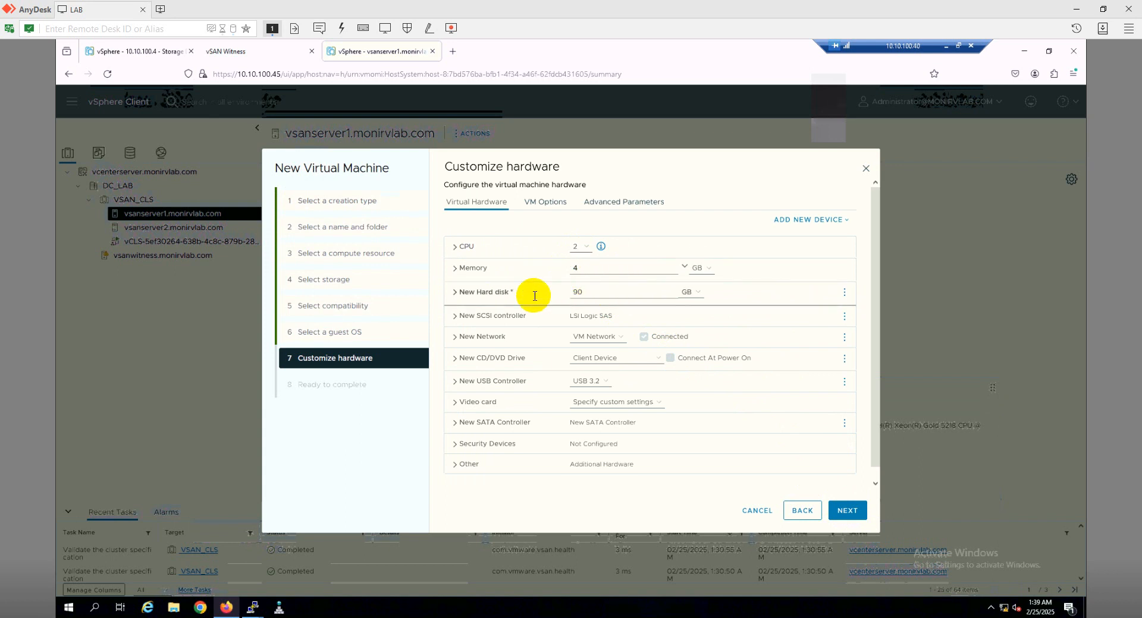
left_click(853, 516)
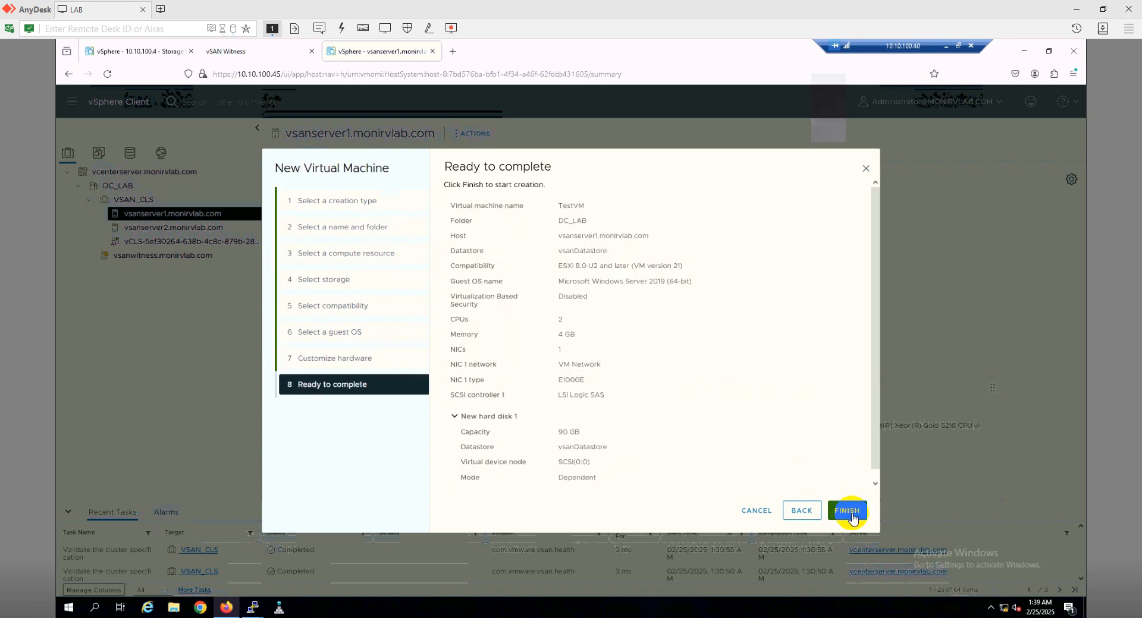
left_click(848, 511)
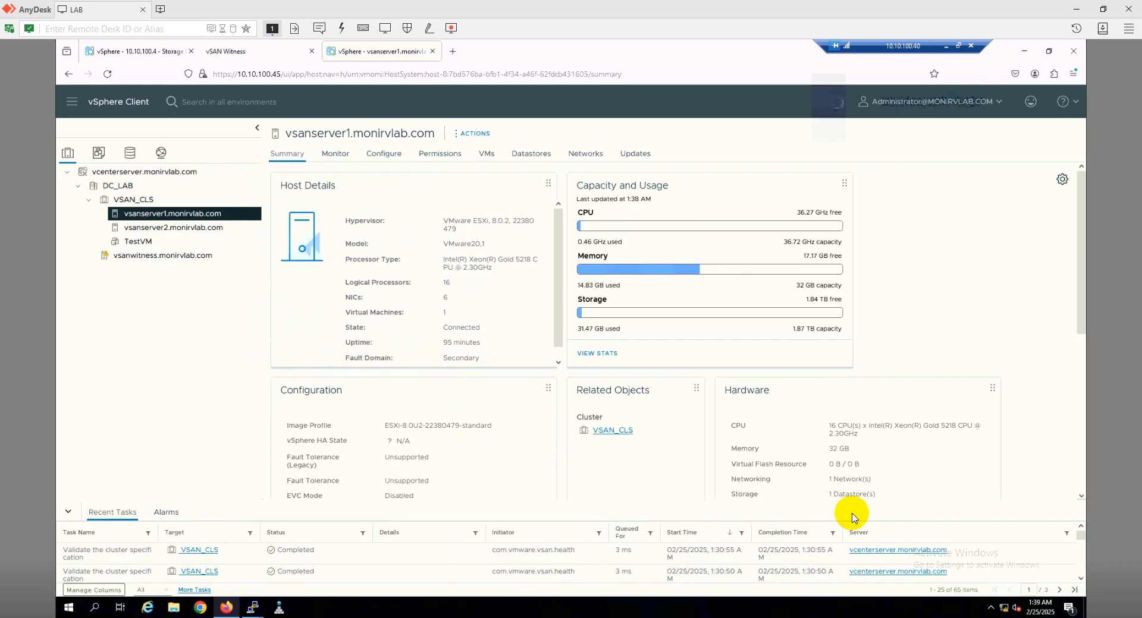
left_click(143, 243)
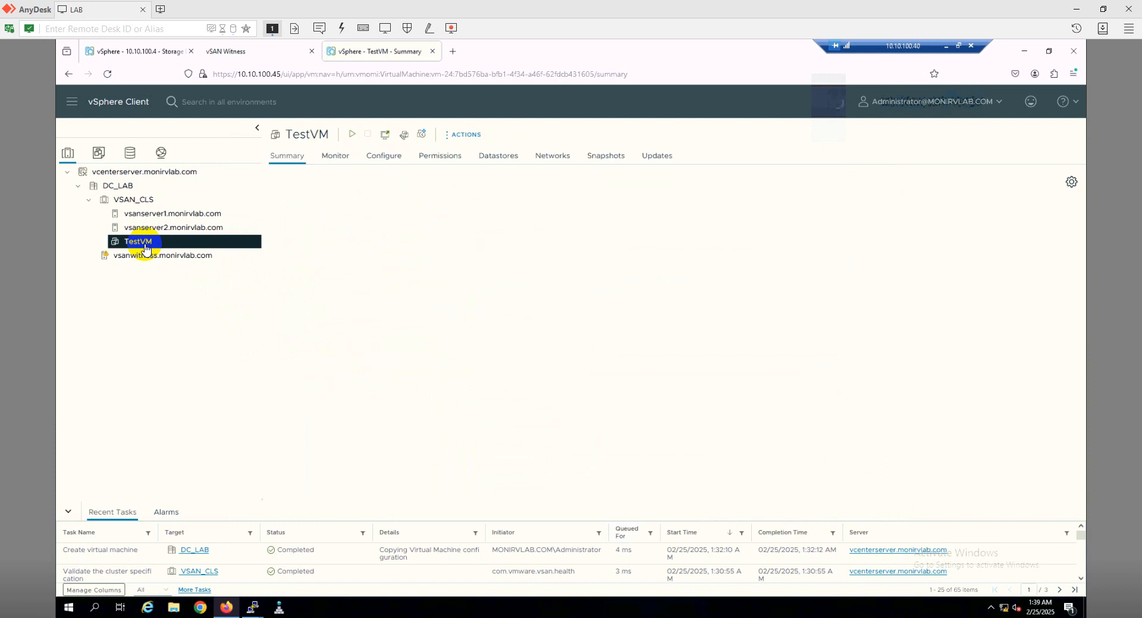